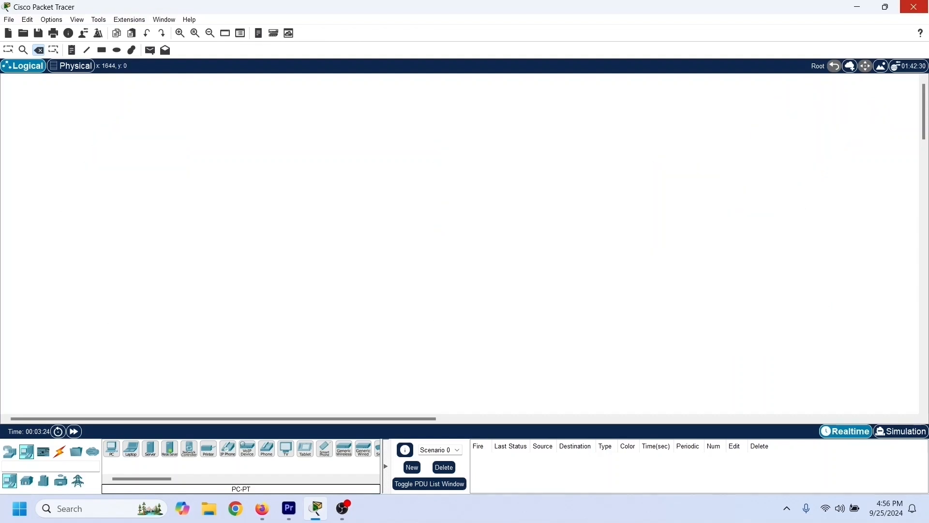
# - Close Packet Tracer and search the web for packet tracer download
pyautogui.click(914, 7)
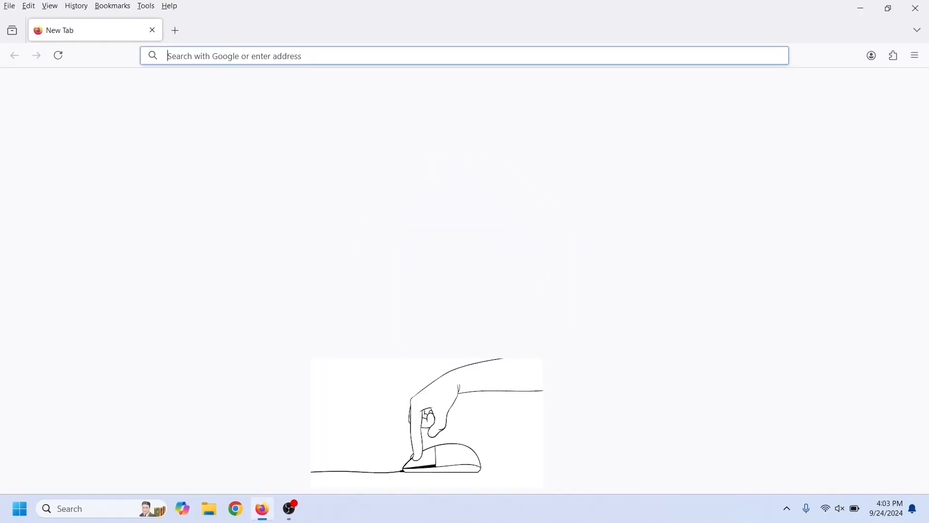
pyautogui.write('packet t')
pyautogui.press('Down')
pyautogui.press('Return')
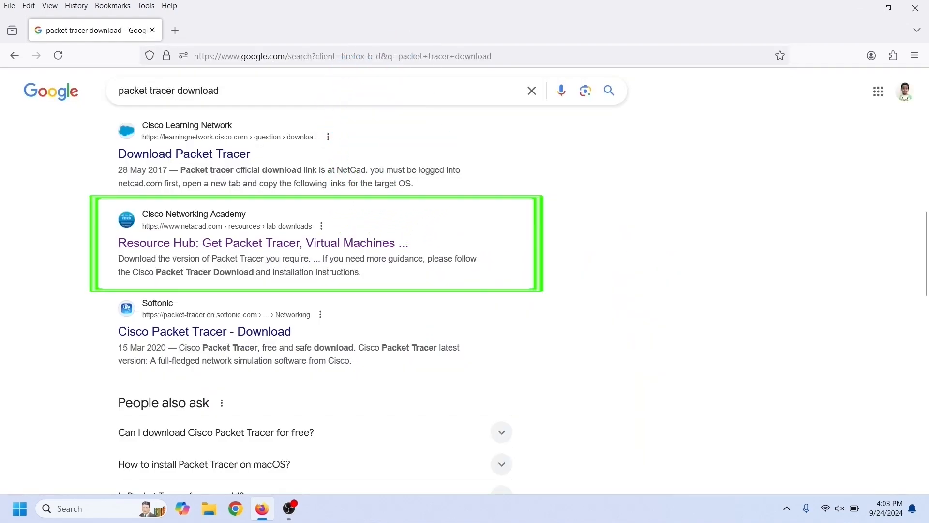
# - Open the Cisco Networking Academy Resource Hub result and go to its login page
pyautogui.click(256, 243)
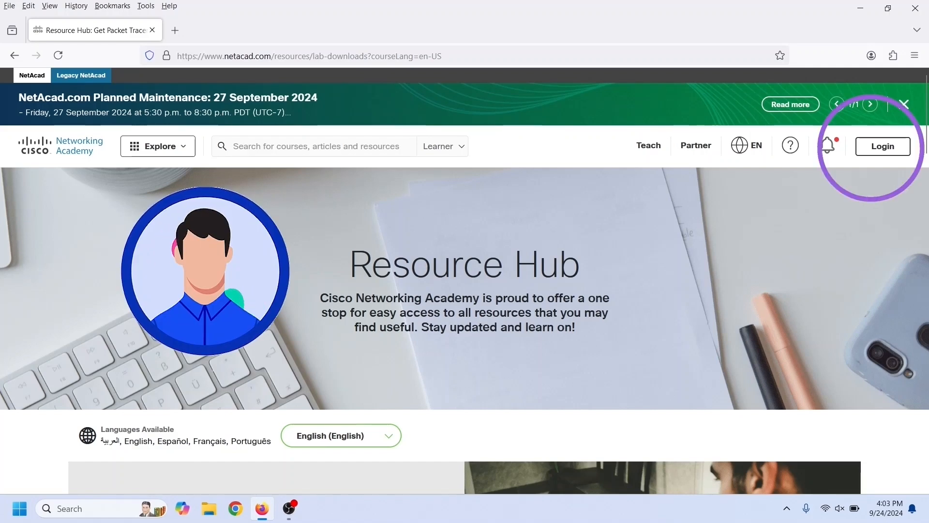
pyautogui.click(882, 146)
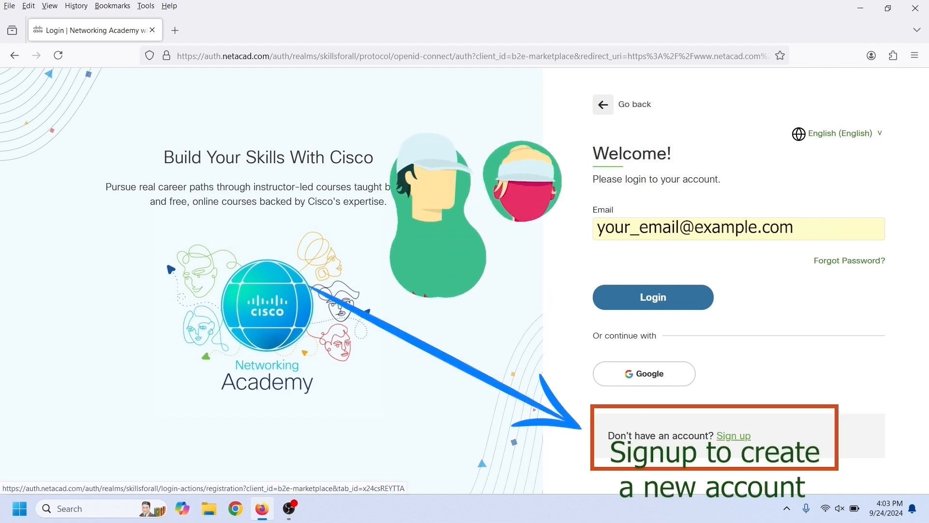
# - Open the Sign up link in a new tab and switch to that tab
pyautogui.rightClick(745, 433)
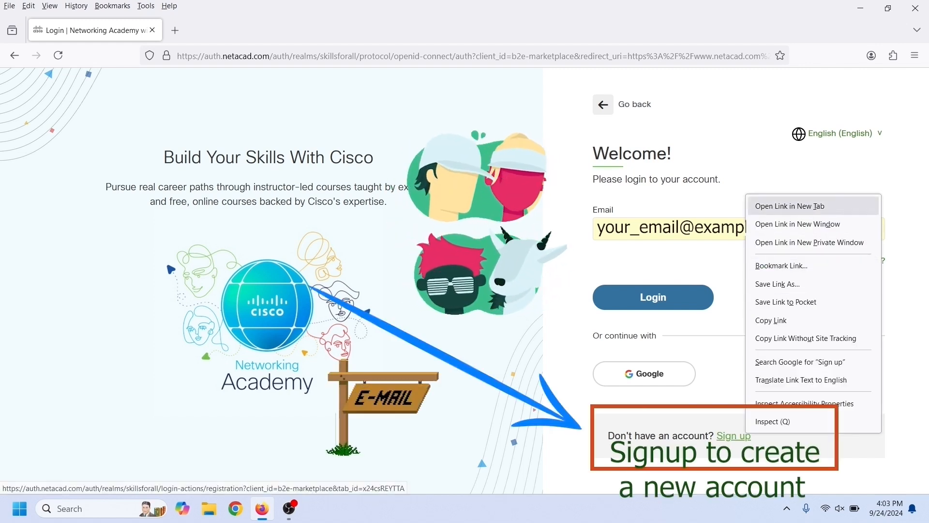
pyautogui.click(790, 205)
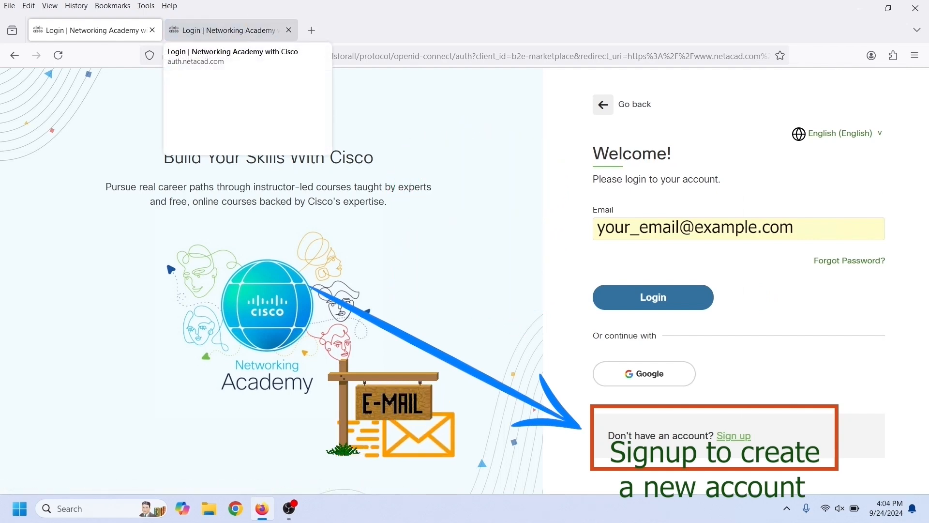
pyautogui.click(227, 30)
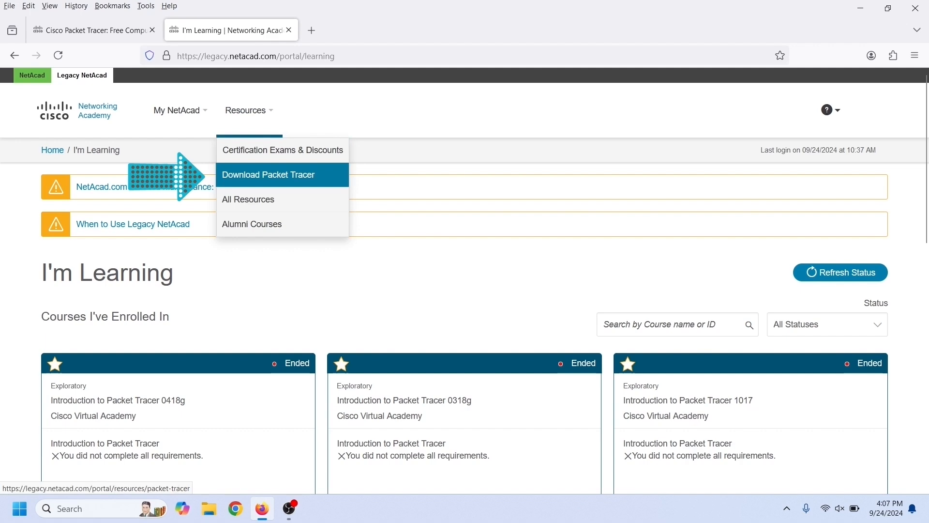
# - Download the 64 Bit installer of Windows Desktop Version 8.2.2 English from the Download Packet Tracer page
pyautogui.click(269, 175)
pyautogui.scroll(-5, 464, 291)
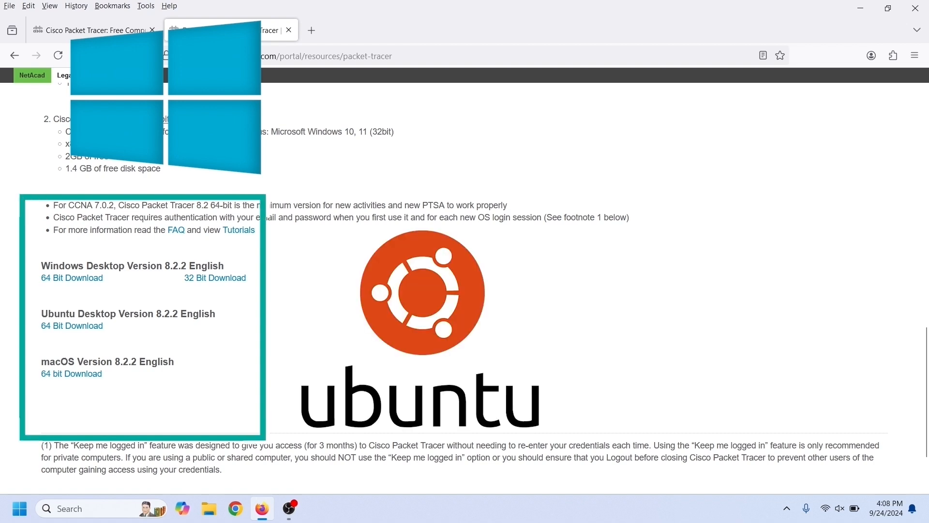
pyautogui.click(72, 277)
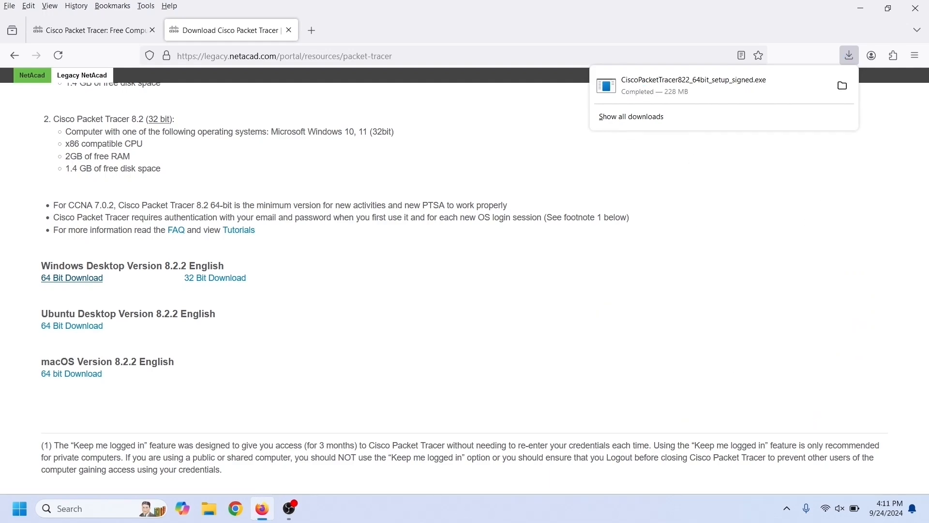
# - Open the downloads folder and run the CiscoPacketTracer822_64bit_setup_signed installer
pyautogui.click(842, 85)
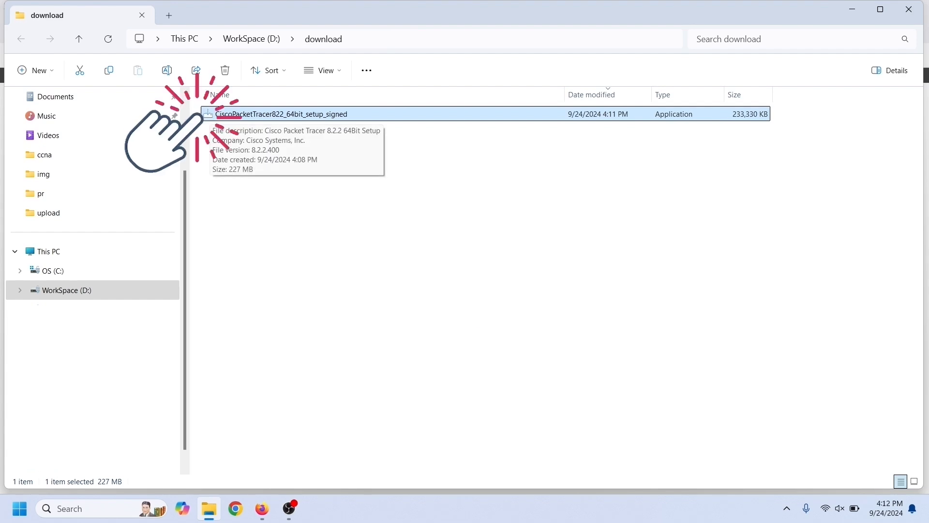
pyautogui.doubleClick(209, 115)
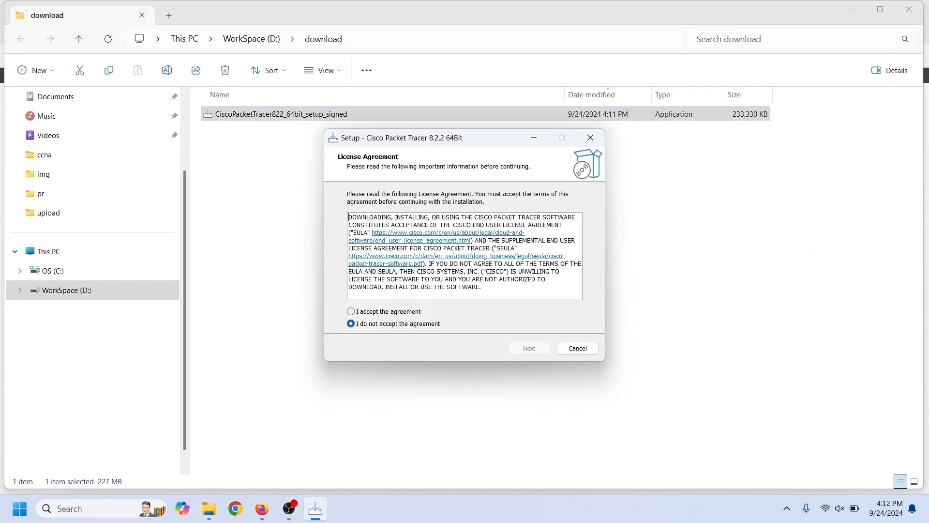
# - Accept the license agreement and continue the setup
pyautogui.click(351, 312)
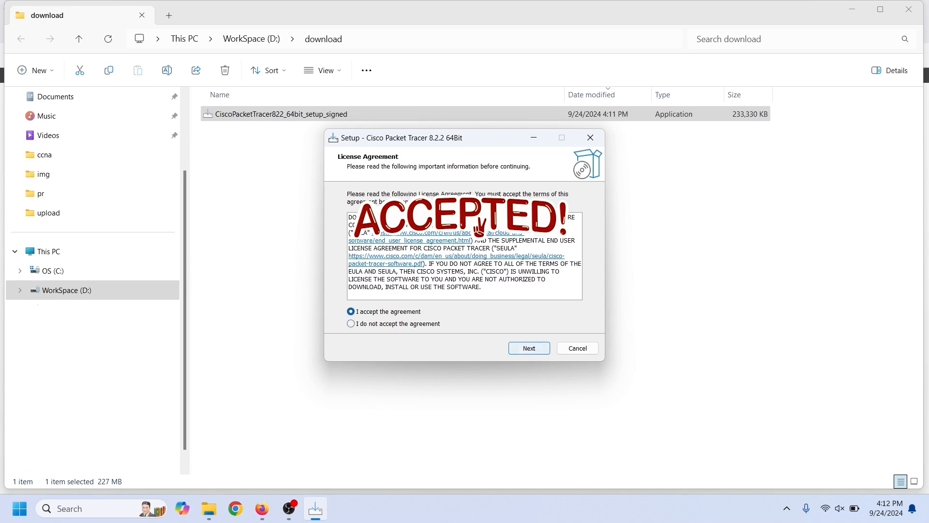
pyautogui.press('Return')
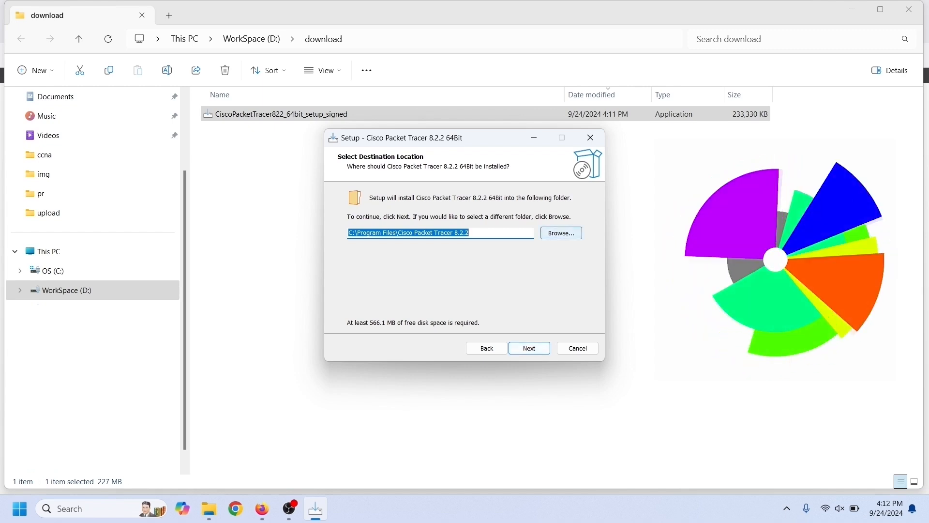
# - Browse for an install folder, cancel, and keep C:\Program Files\Cisco Packet Tracer 8.2.2 as destination
pyautogui.click(561, 233)
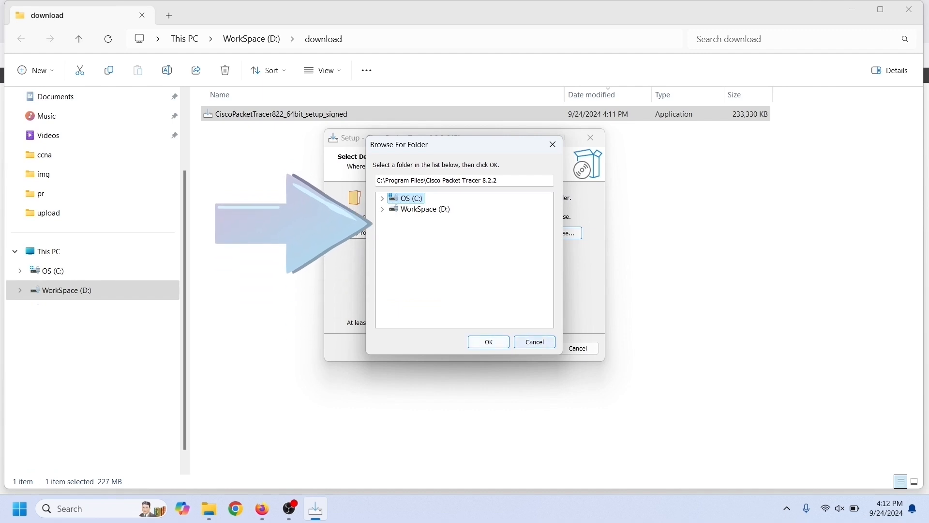
pyautogui.click(535, 342)
pyautogui.click(530, 348)
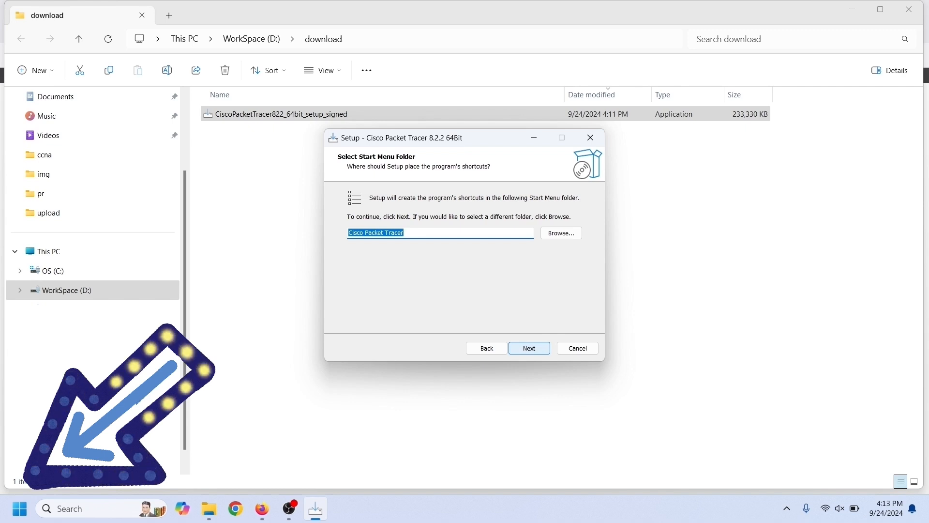
# - Keep the Cisco Packet Tracer Start Menu folder and the desktop shortcut option
pyautogui.click(529, 348)
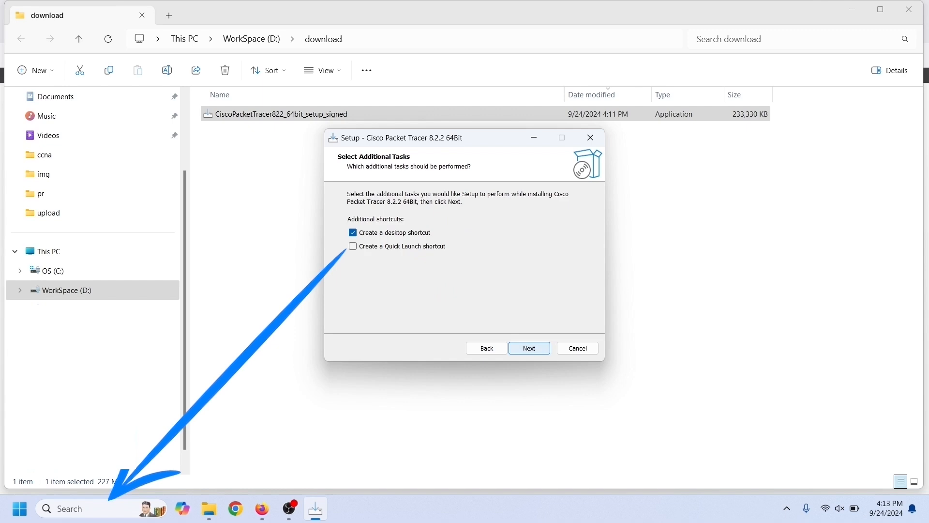
pyautogui.press('Return')
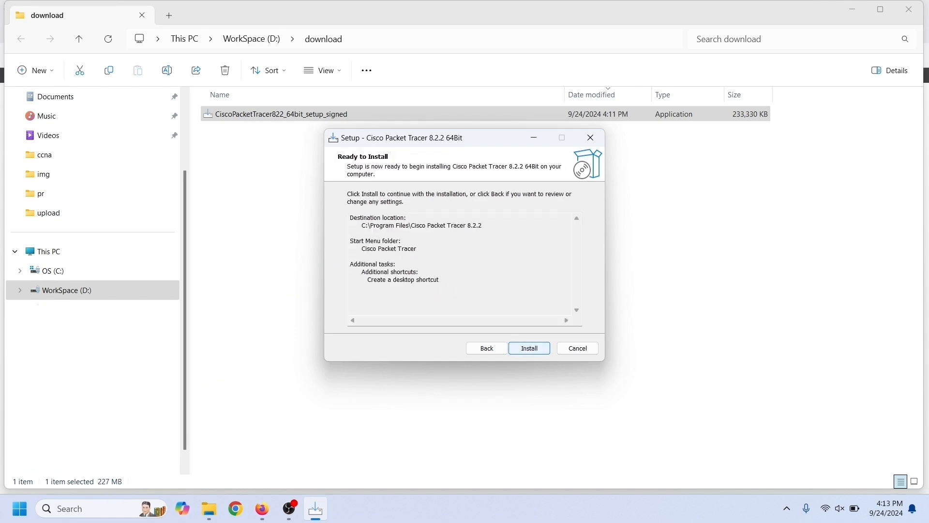
# - Install Packet Tracer and finish setup with the launch option enabled
pyautogui.press('Return')
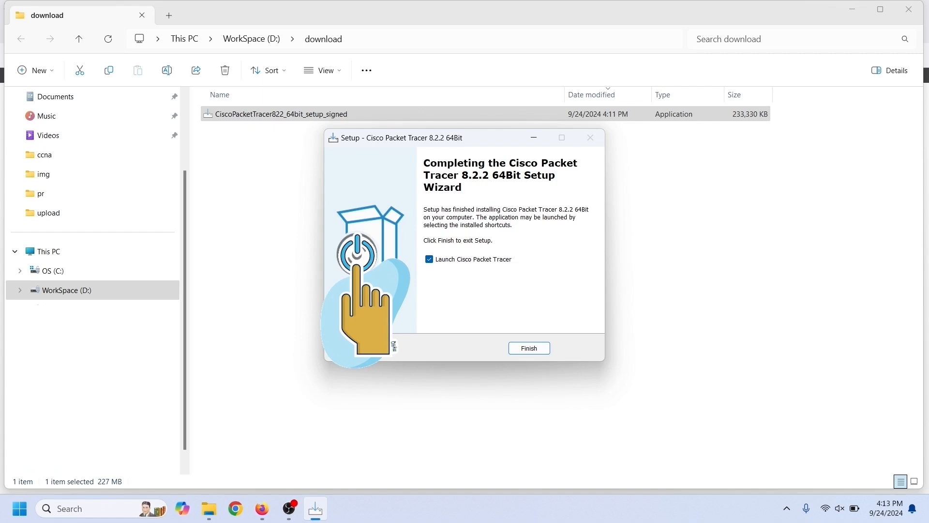
pyautogui.click(529, 348)
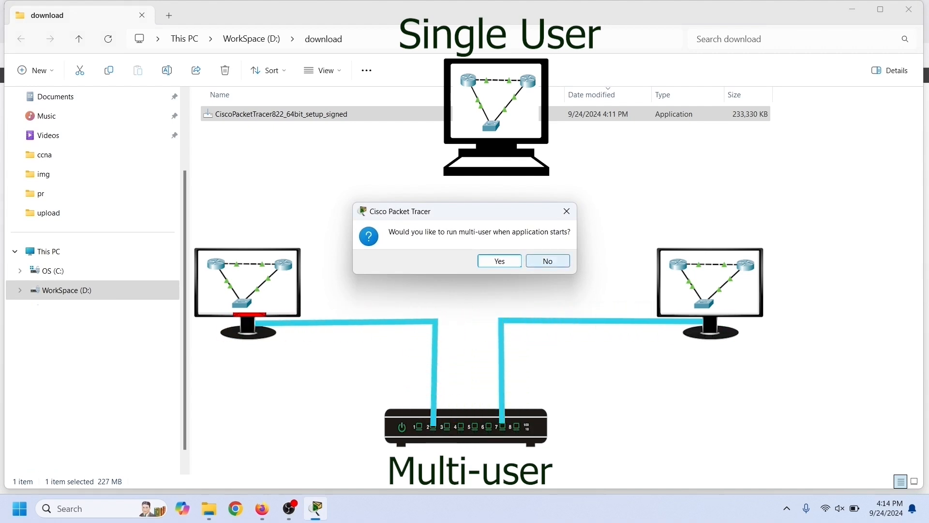
# - Decline multi-user mode and log in with the NetAcad account
pyautogui.click(548, 261)
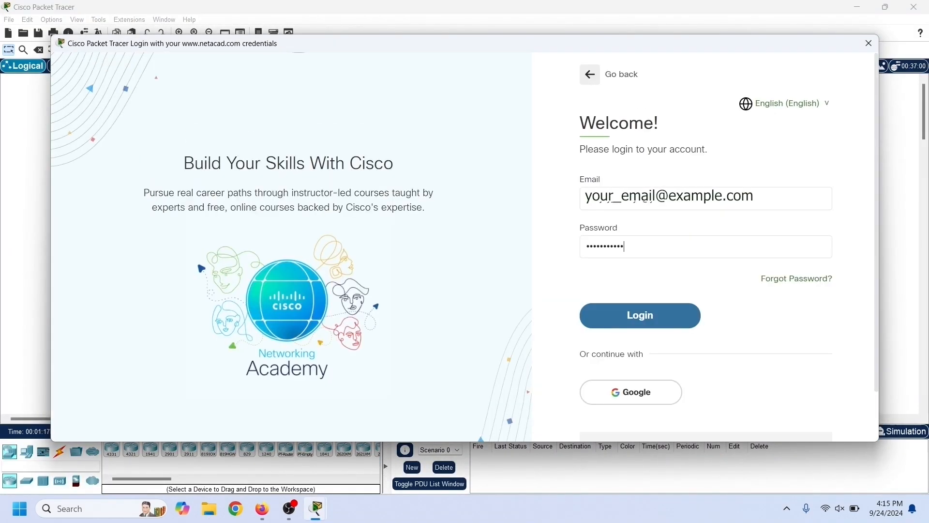
pyautogui.press('Return')
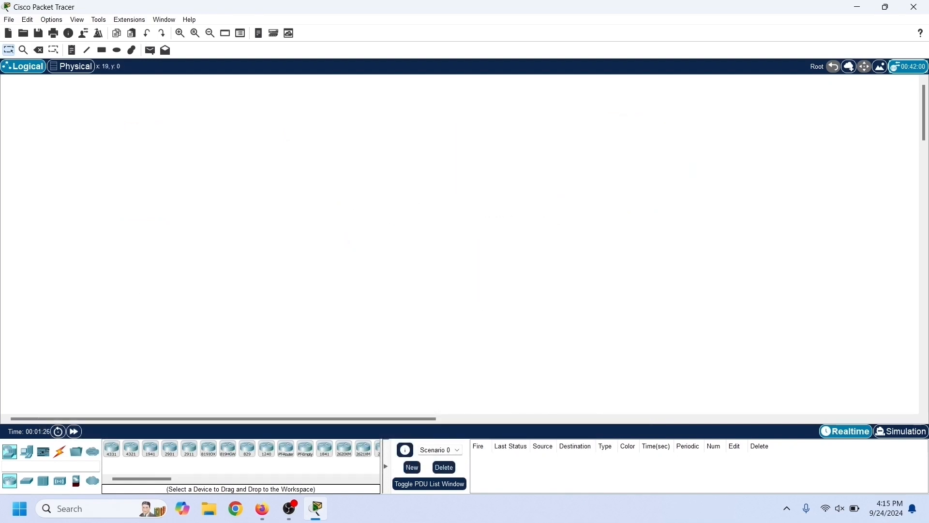
# - Open the File menu to locate the Exit and Logout option, then close it
pyautogui.click(9, 20)
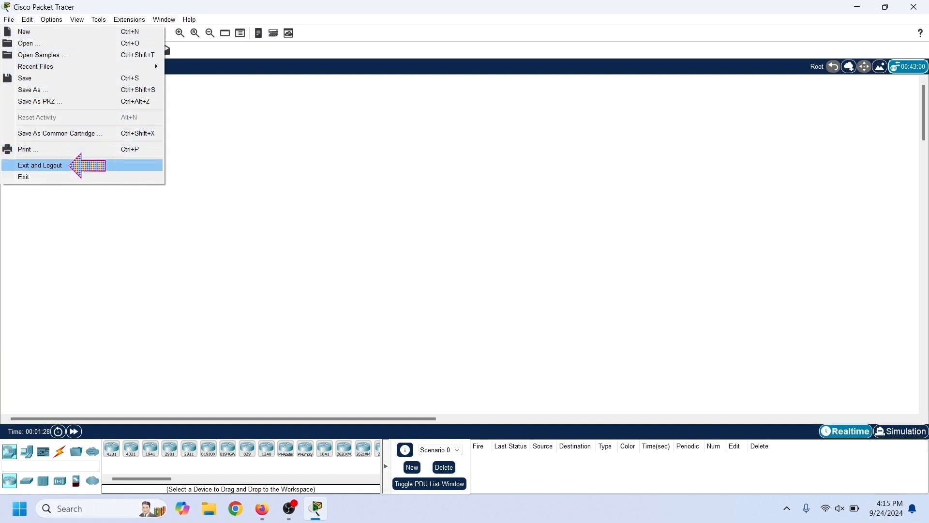
pyautogui.press('Escape')
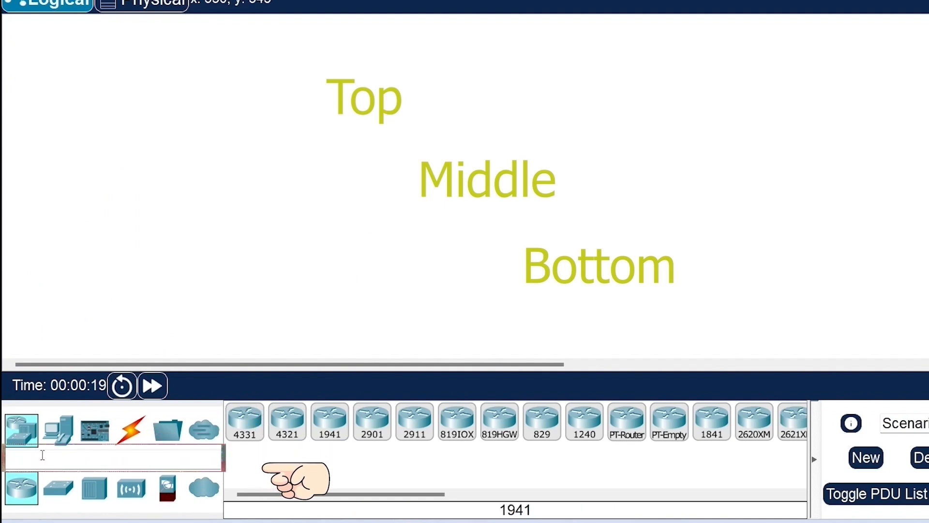
# - Search the device list for routers by entering rou
pyautogui.write('route')
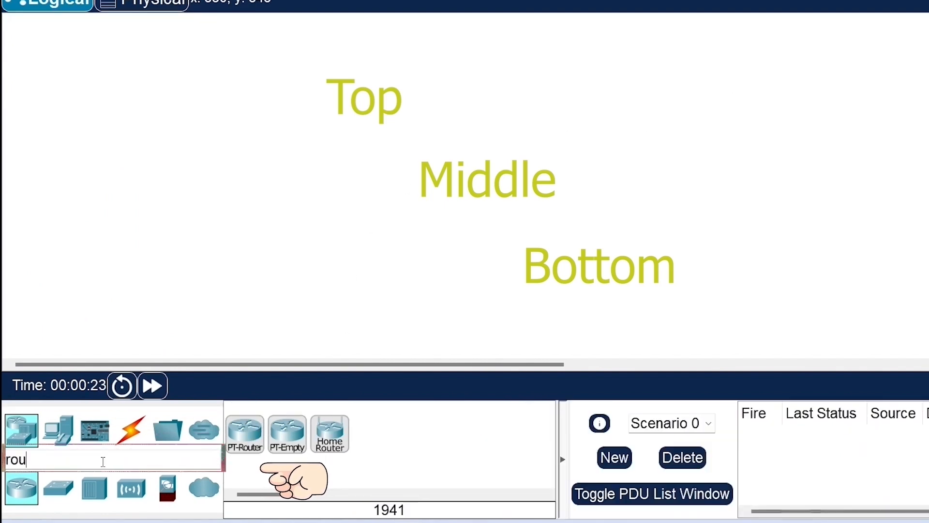
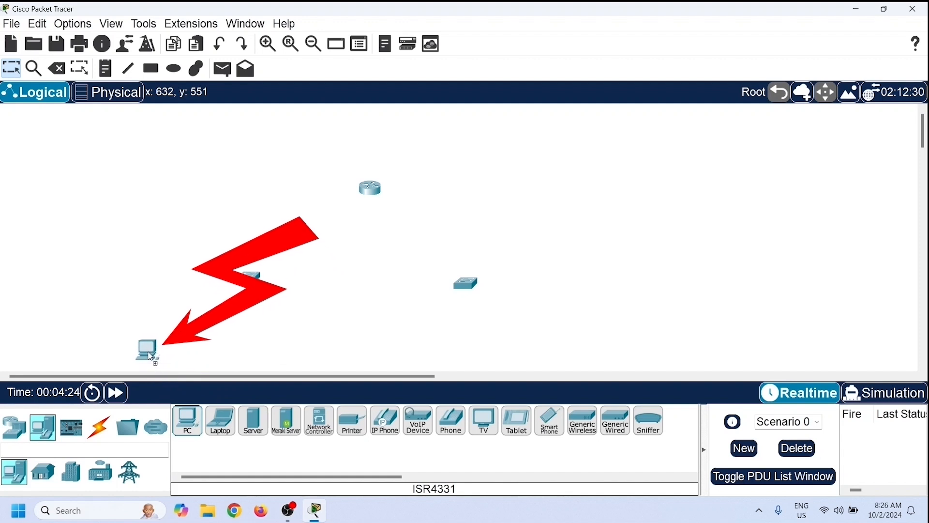
# - Place a second PC beside the first one under the left switch
pyautogui.moveTo(188, 420); pyautogui.dragTo(244, 353)
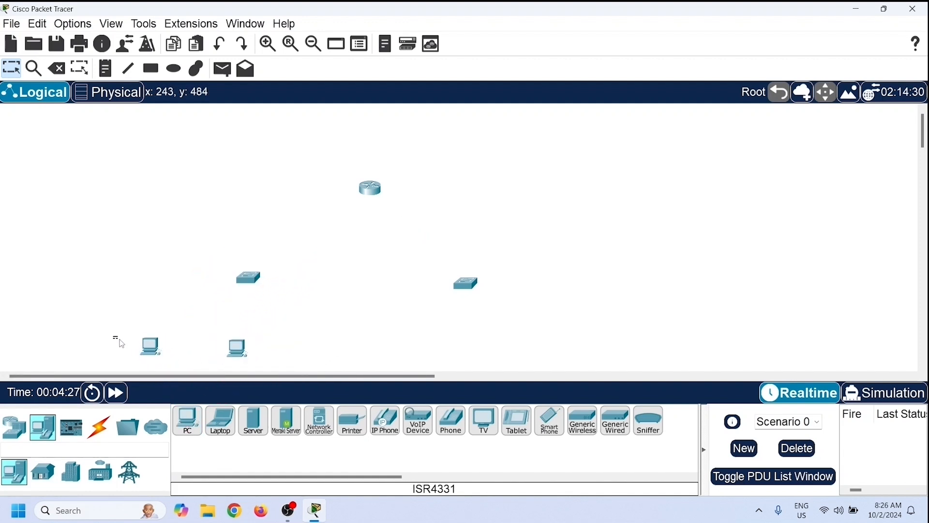
# - Copy the two PCs and paste the copies beneath the right switch
pyautogui.moveTo(116, 341); pyautogui.dragTo(265, 357)
pyautogui.hotkey('ctrl', 'c')
pyautogui.hotkey('ctrl', 'v')
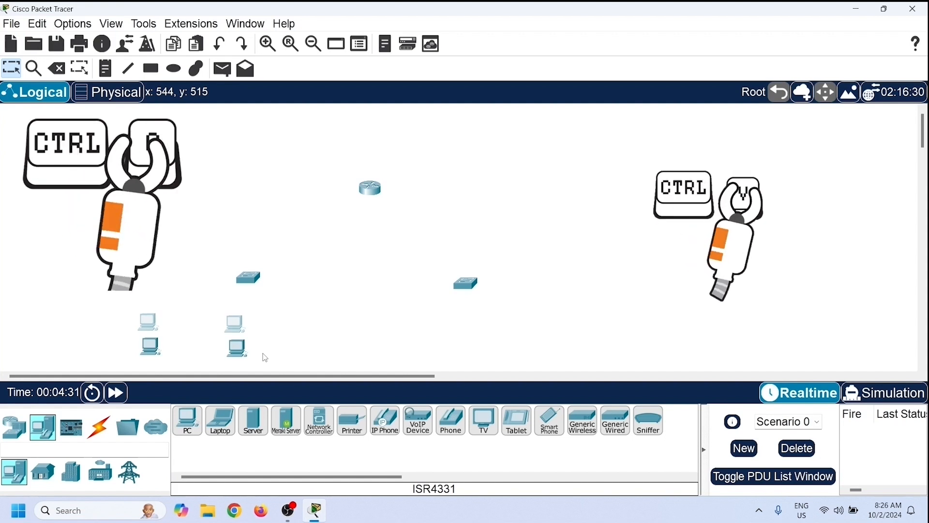
pyautogui.moveTo(234, 331); pyautogui.dragTo(275, 335)
pyautogui.moveTo(495, 345); pyautogui.dragTo(496, 345)
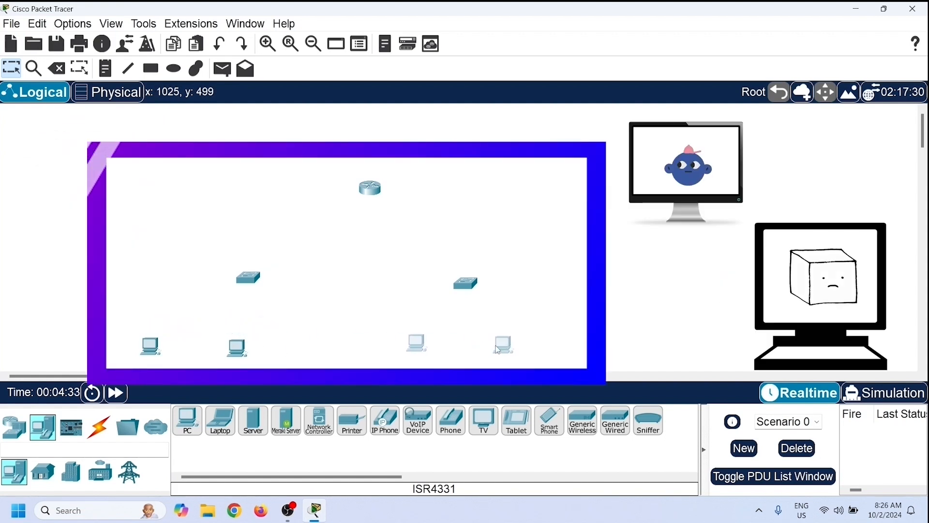
# - Connect the first PC's FastEthernet0 to the left switch's FastEthernet0/1 with a Copper Straight-Through cable
pyautogui.click(71, 262)
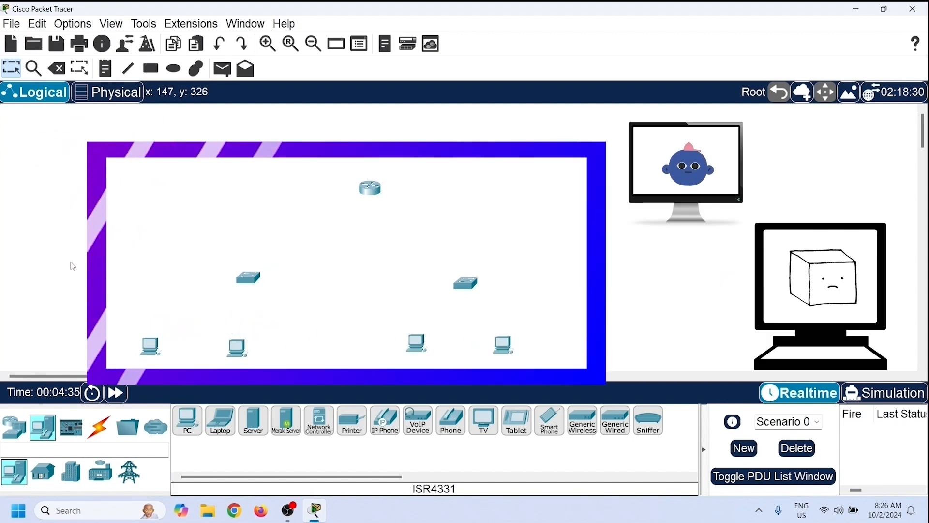
pyautogui.click(98, 432)
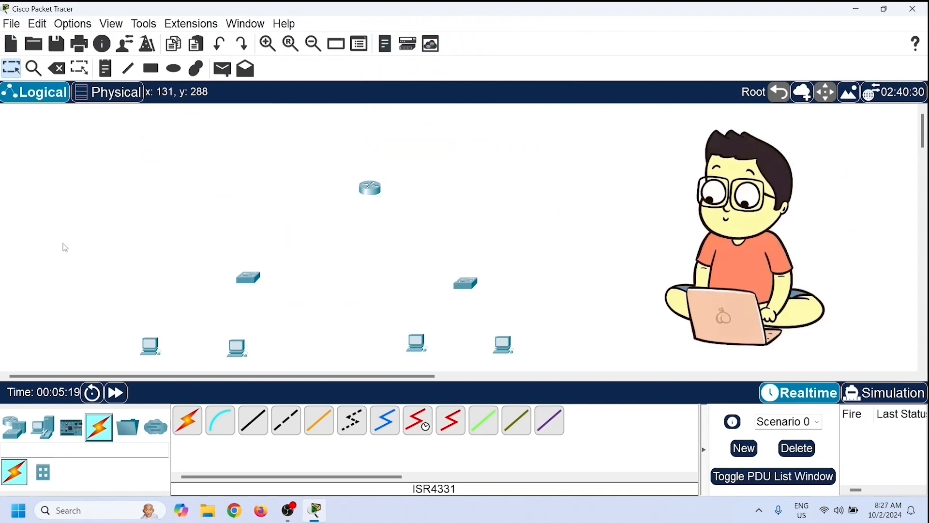
pyautogui.click(261, 425)
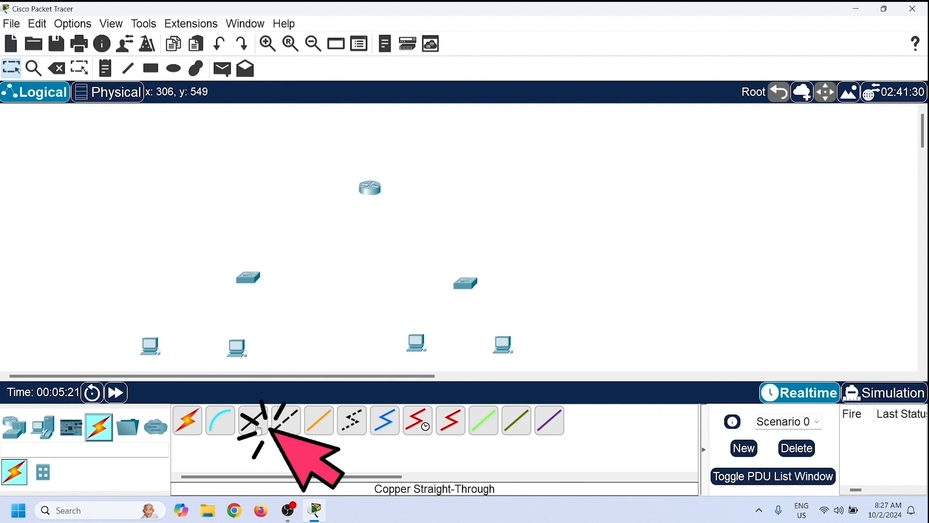
pyautogui.click(155, 346)
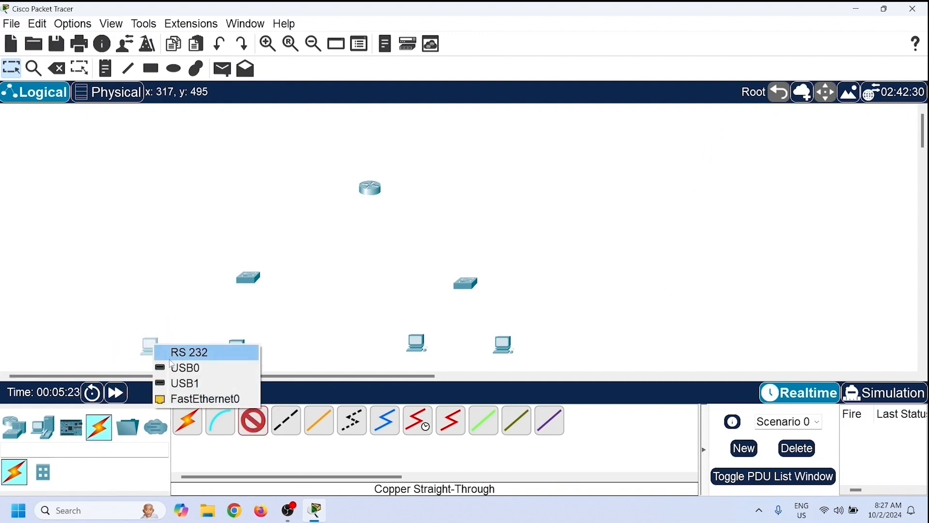
pyautogui.click(229, 403)
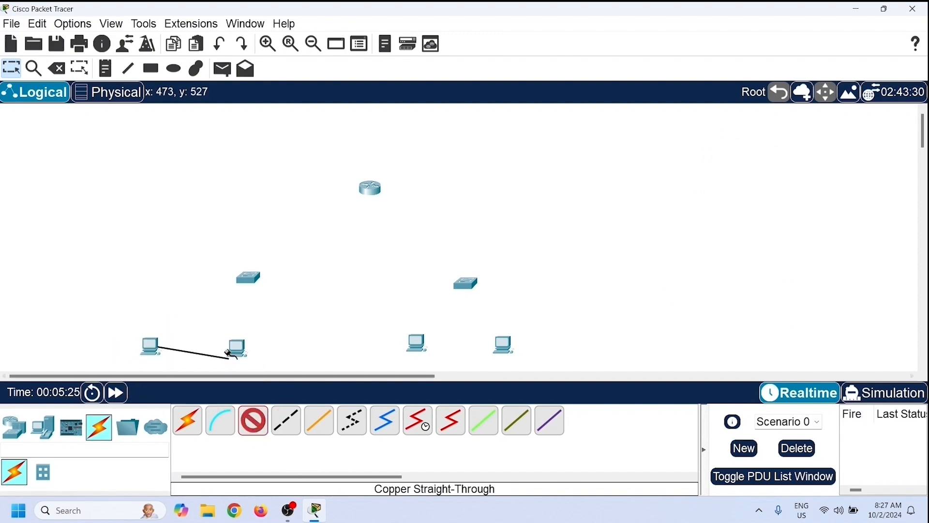
pyautogui.click(246, 279)
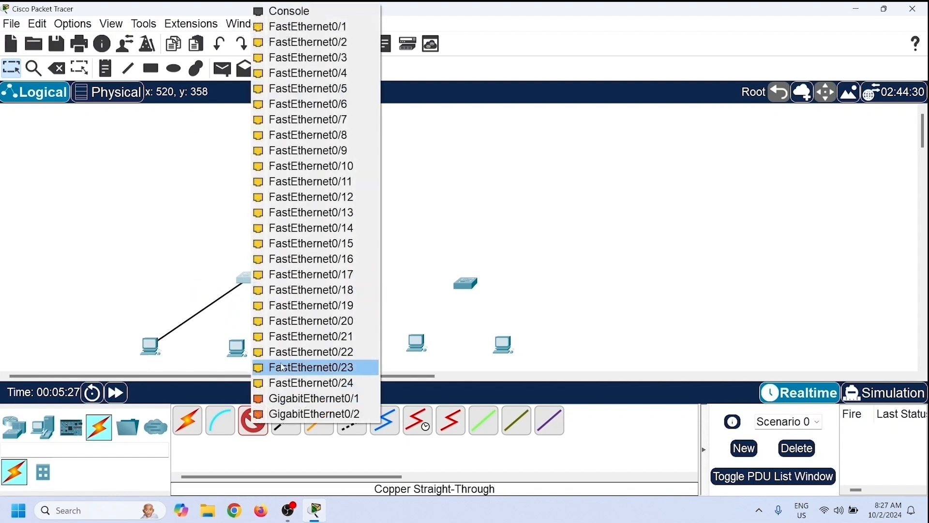
pyautogui.click(290, 26)
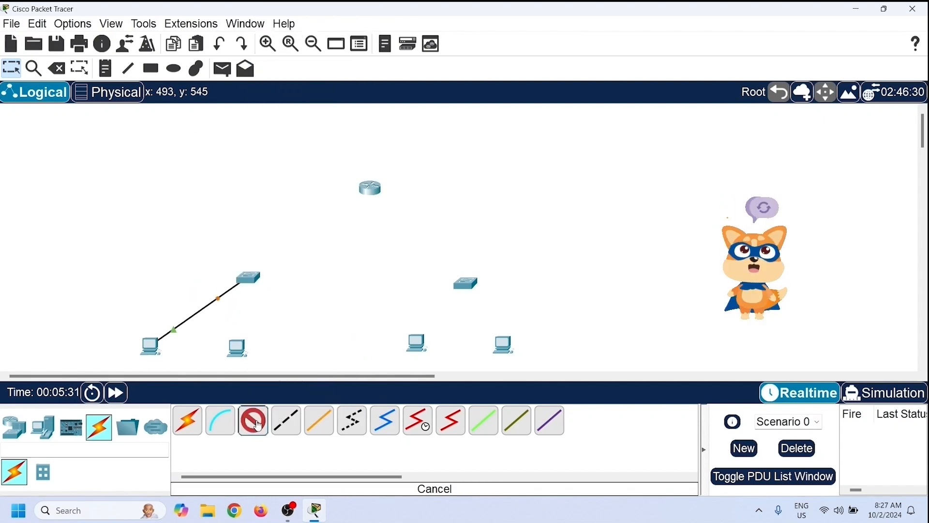
# - Connect the second PC's FastEthernet0 to the left switch's FastEthernet0/2 with the straight-through cable
pyautogui.click(239, 354)
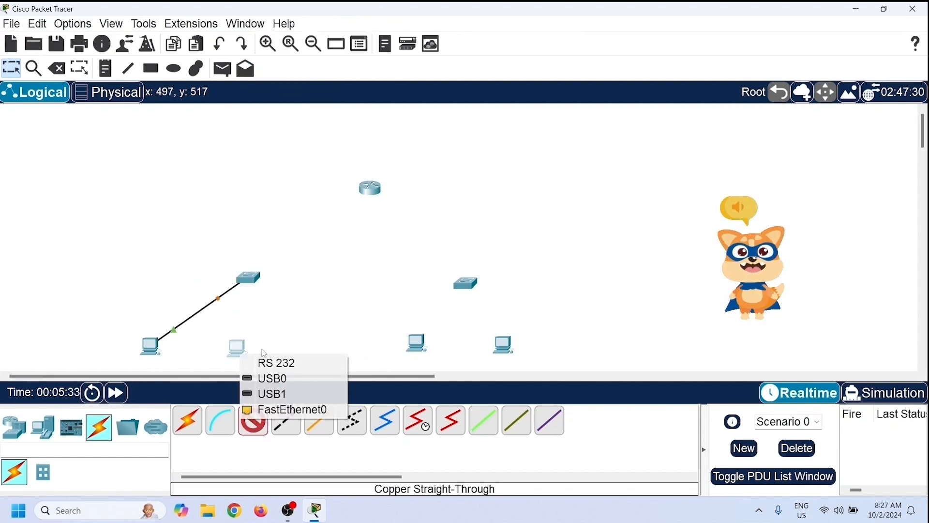
pyautogui.click(291, 408)
pyautogui.click(251, 279)
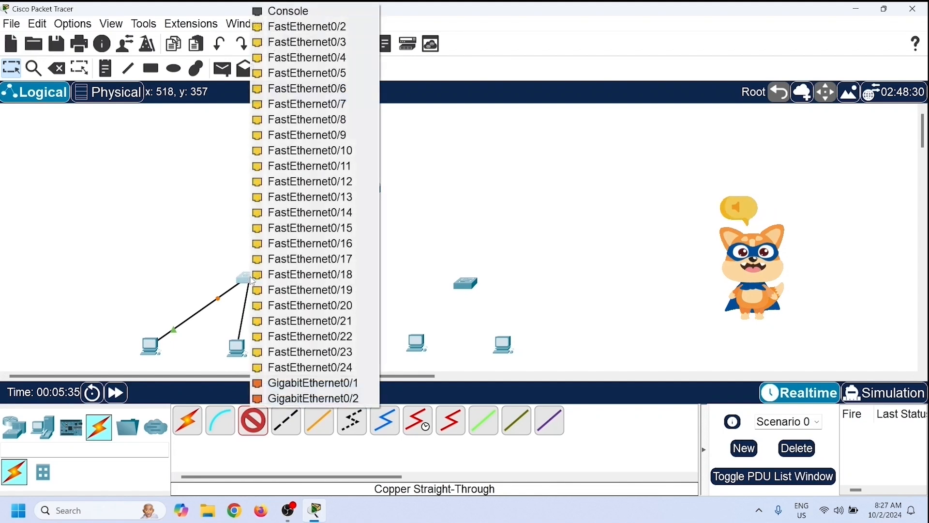
pyautogui.click(291, 25)
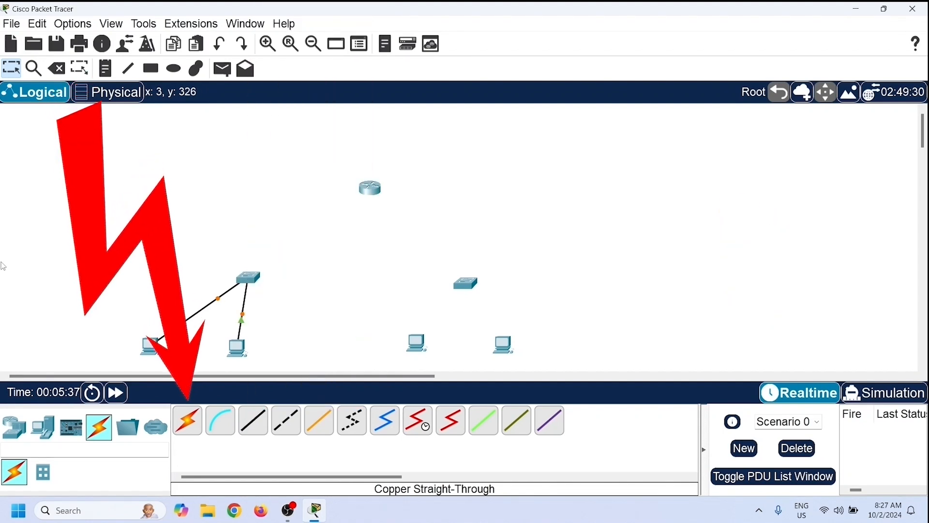
# - Link the router to both switches using the automatic connection type
pyautogui.click(188, 421)
pyautogui.click(249, 279)
pyautogui.click(370, 189)
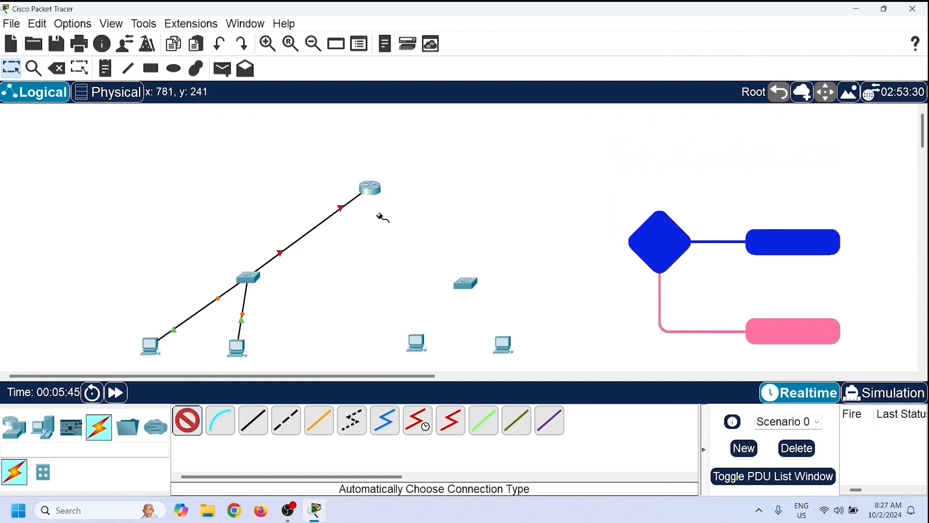
pyautogui.click(376, 194)
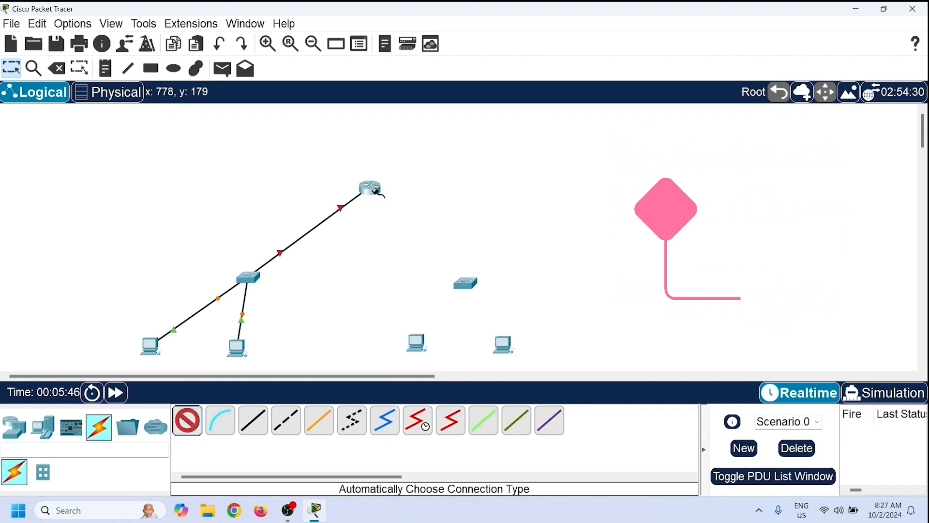
pyautogui.click(466, 283)
# - Automatically connect the right switch to each of its two PCs
pyautogui.click(189, 421)
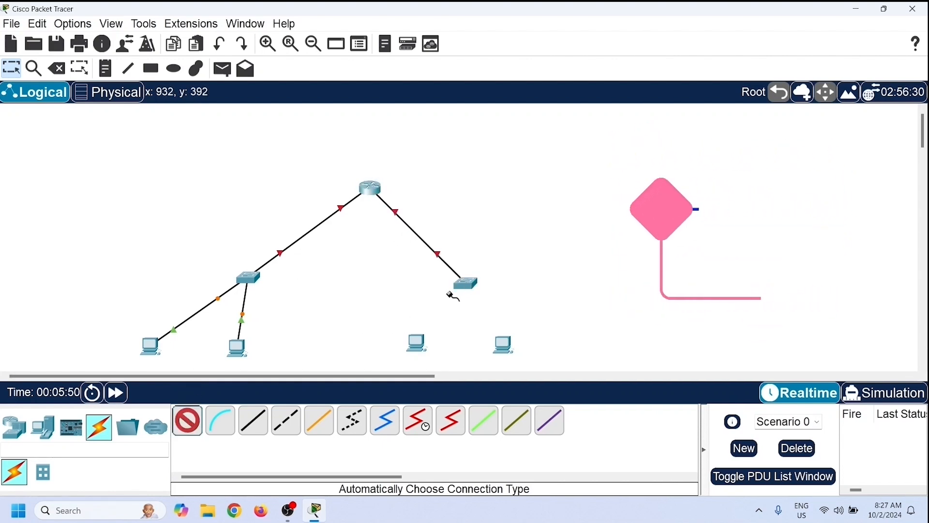
pyautogui.click(463, 286)
pyautogui.click(416, 340)
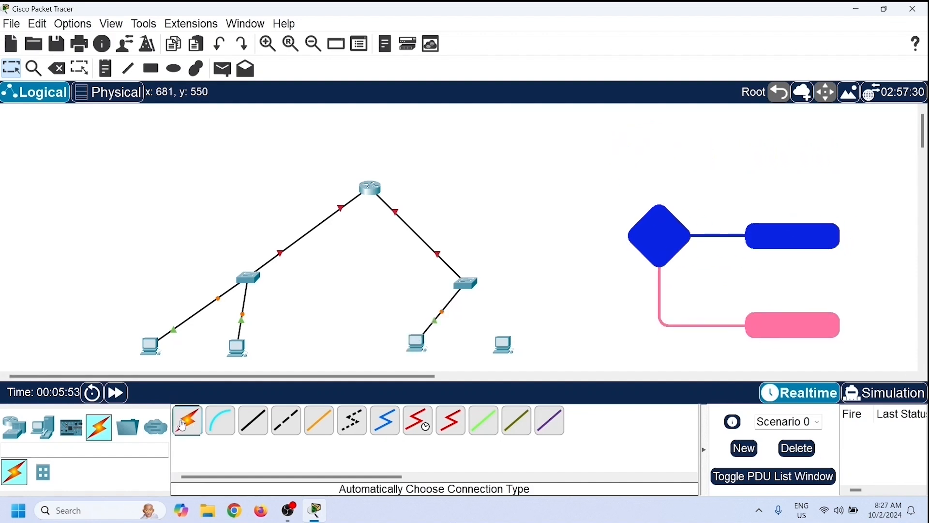
pyautogui.click(465, 283)
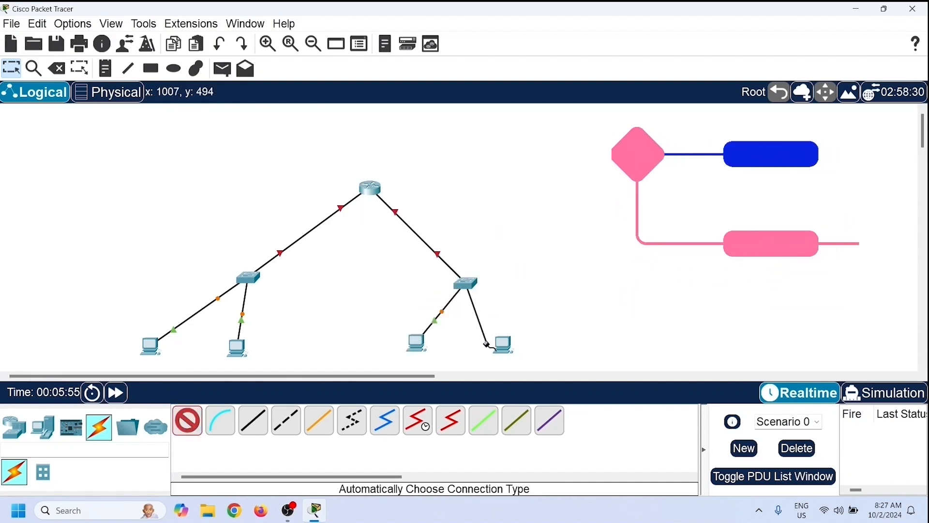
pyautogui.click(503, 344)
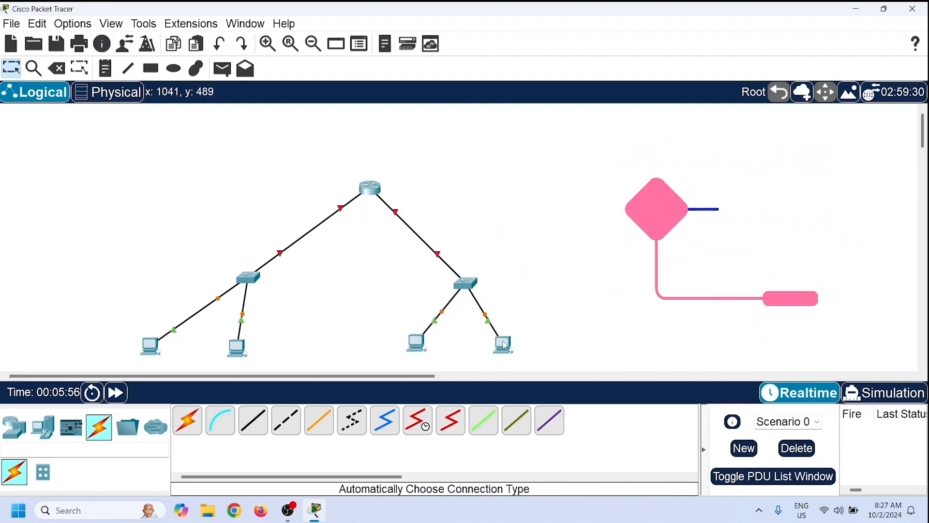
# - Spread the two left PCs further apart to tidy the layout
pyautogui.moveTo(248, 347); pyautogui.dragTo(270, 347)
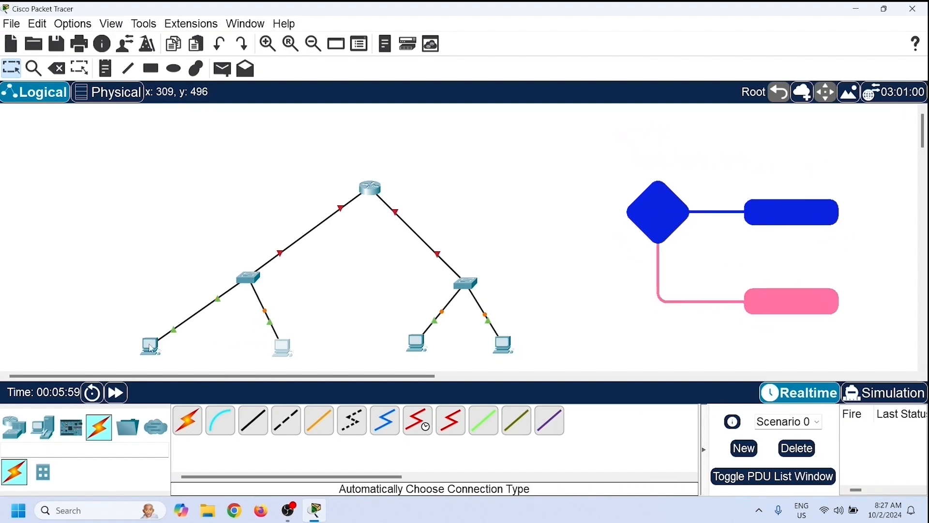
pyautogui.moveTo(153, 344); pyautogui.dragTo(181, 344)
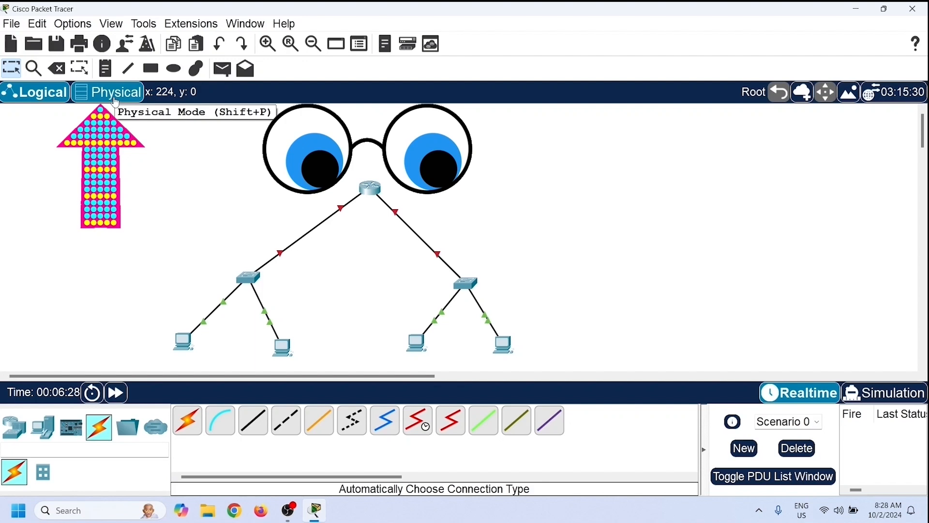
# - Explore the Physical view by zooming into the city, office and wiring closet, then return to Logical view
pyautogui.click(115, 99)
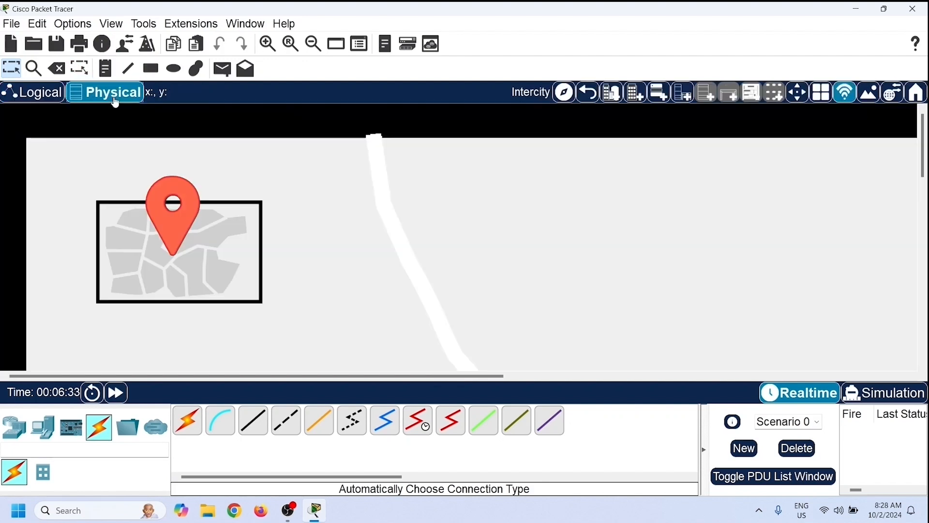
pyautogui.moveTo(924, 151)
pyautogui.mouseDown()
pyautogui.moveTo(927, 334)
pyautogui.moveTo(928, 160)
pyautogui.mouseUp()
pyautogui.click(176, 173)
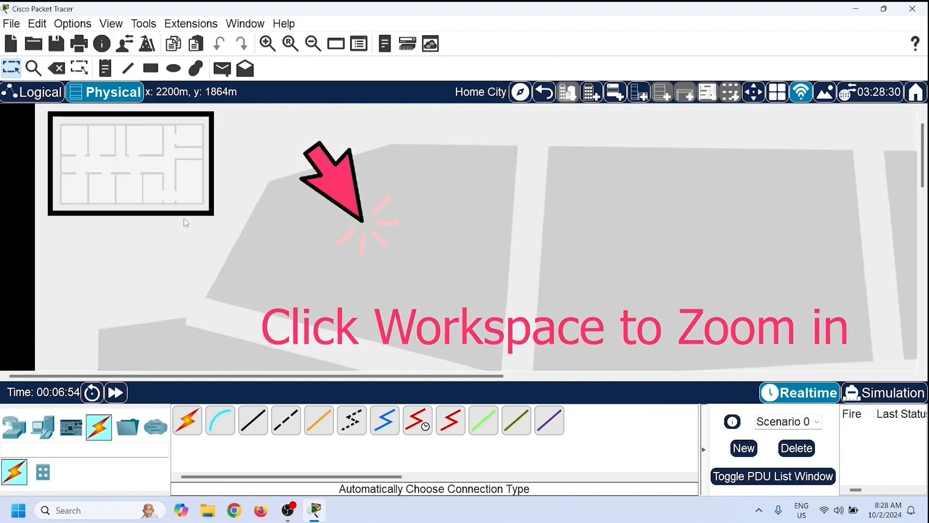
pyautogui.click(176, 172)
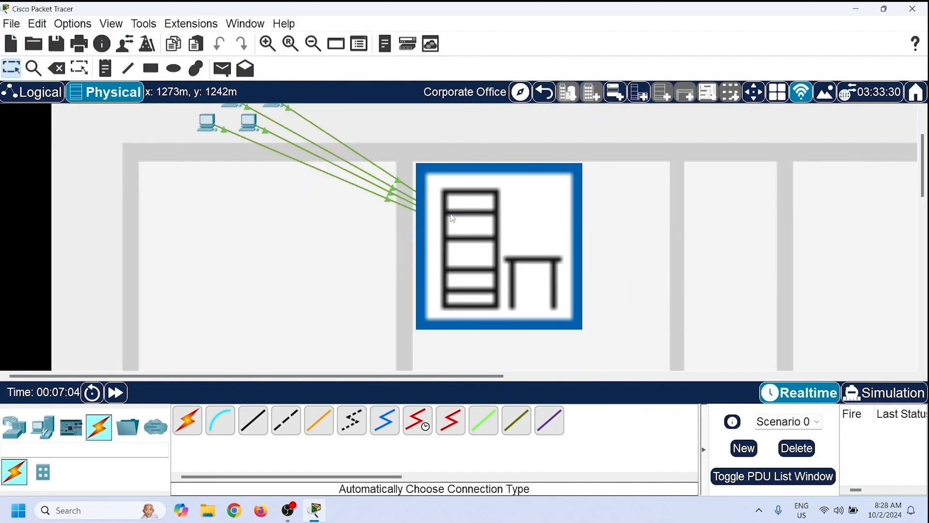
pyautogui.click(451, 216)
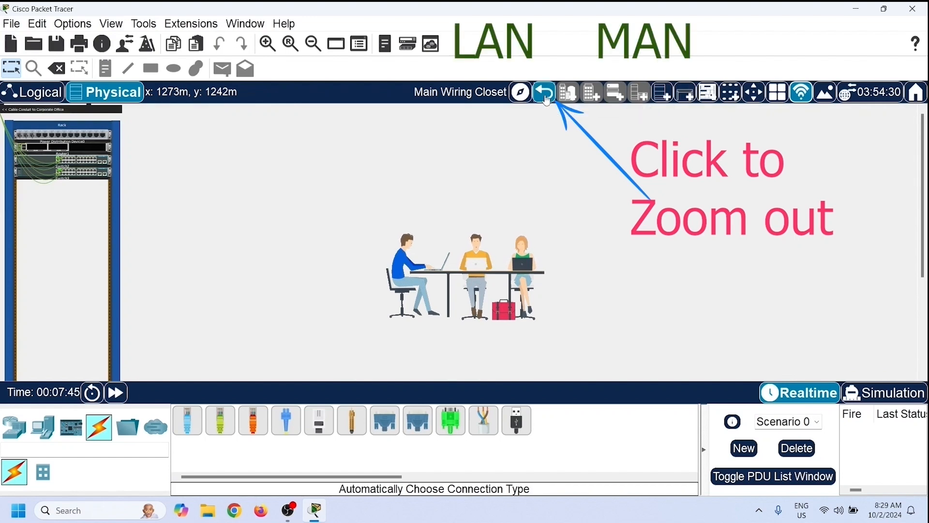
pyautogui.click(546, 91)
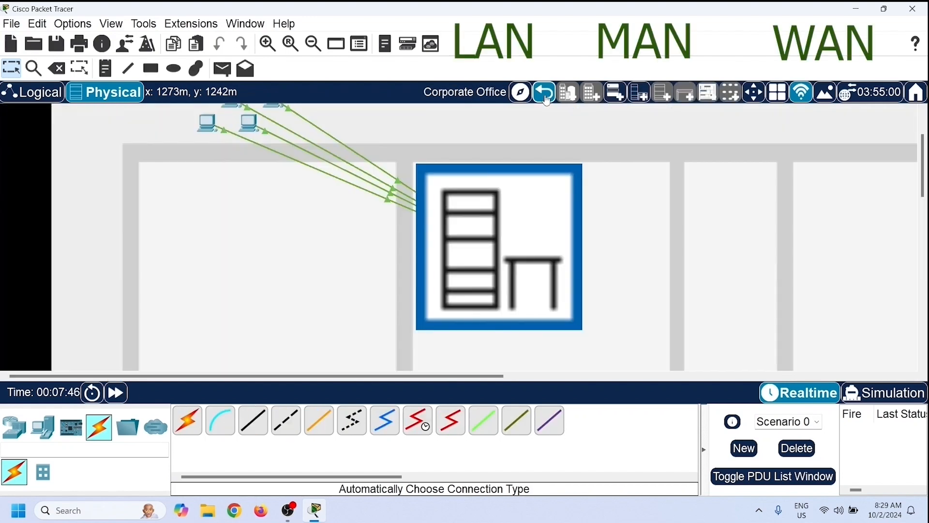
pyautogui.click(546, 99)
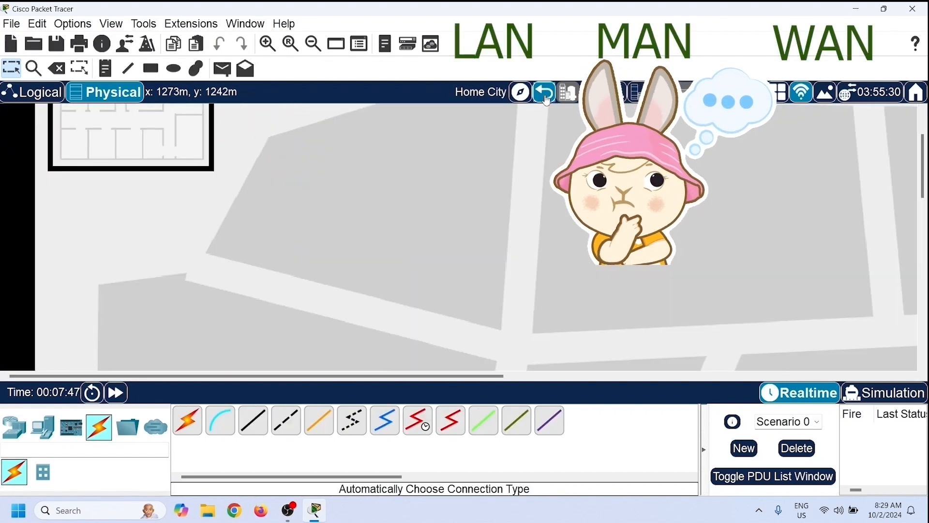
pyautogui.click(547, 100)
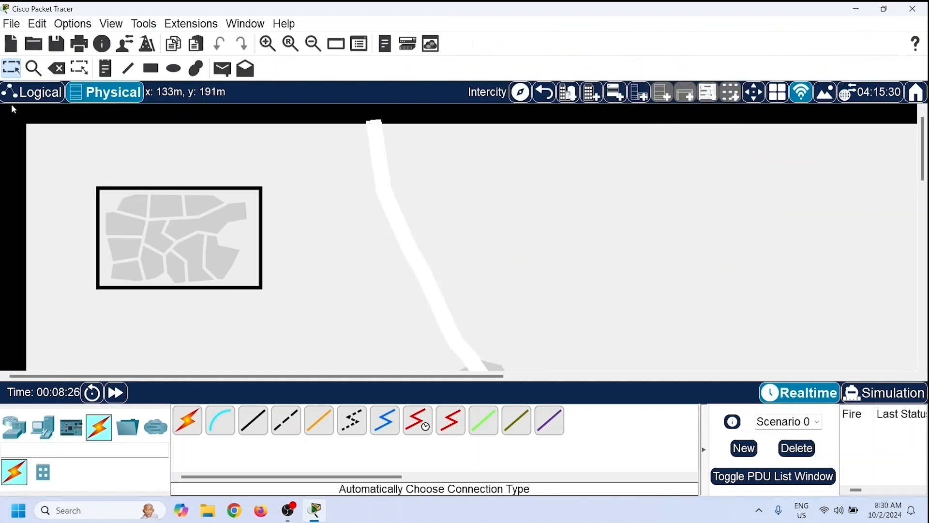
pyautogui.click(48, 91)
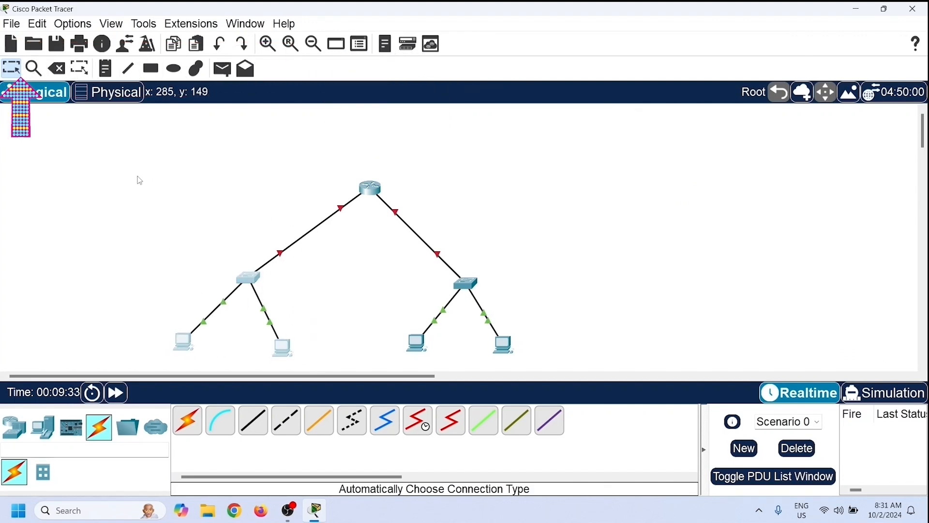
# - Inspect the left switch's MAC Table and close it
pyautogui.click(251, 279)
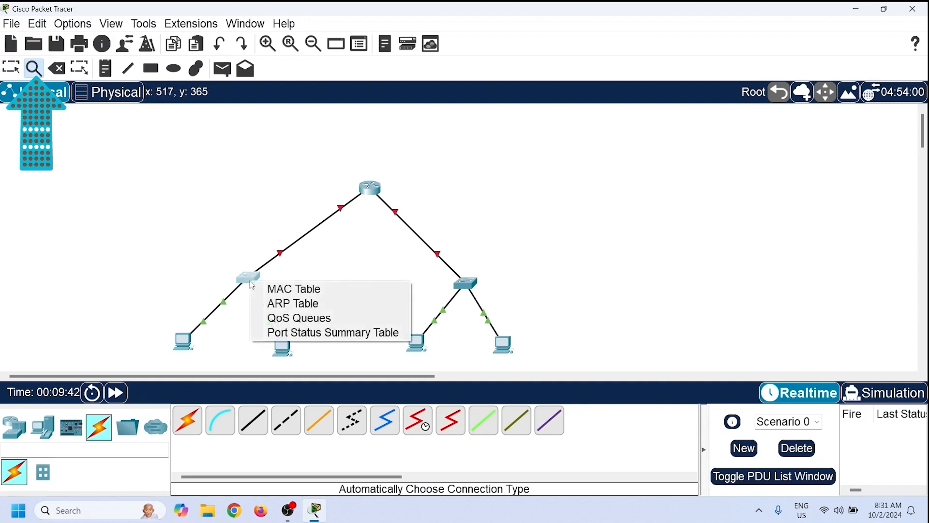
pyautogui.click(290, 289)
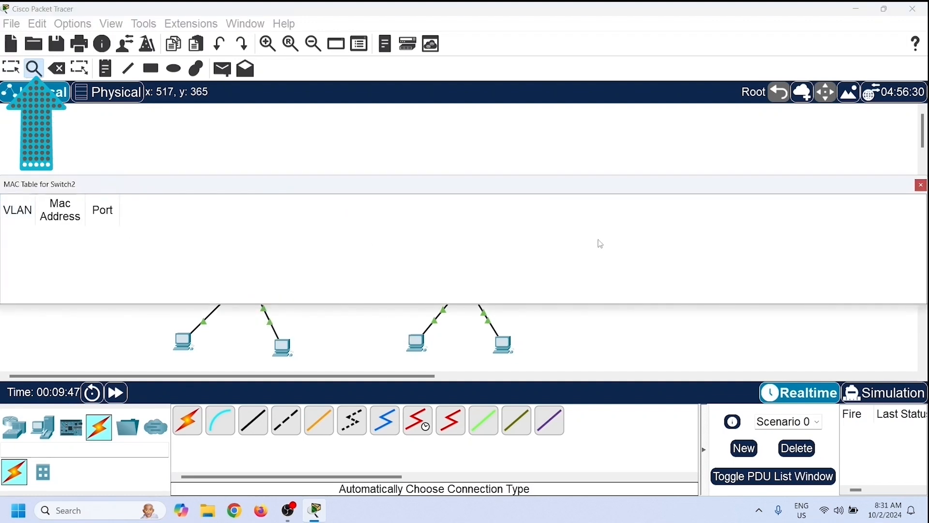
pyautogui.click(921, 187)
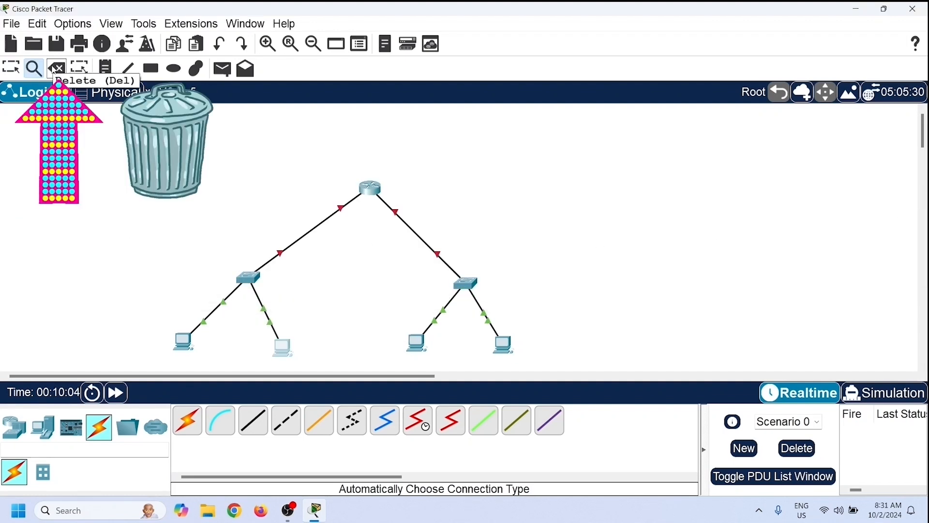
# - Add notes labelling the router "router" and each switch "switch"
pyautogui.click(56, 69)
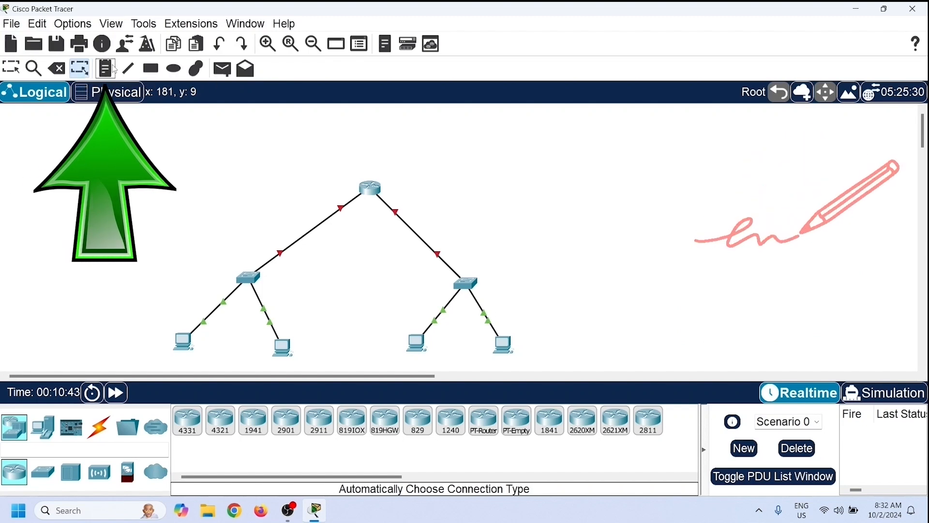
pyautogui.click(105, 68)
pyautogui.click(392, 191)
pyautogui.write('ro')
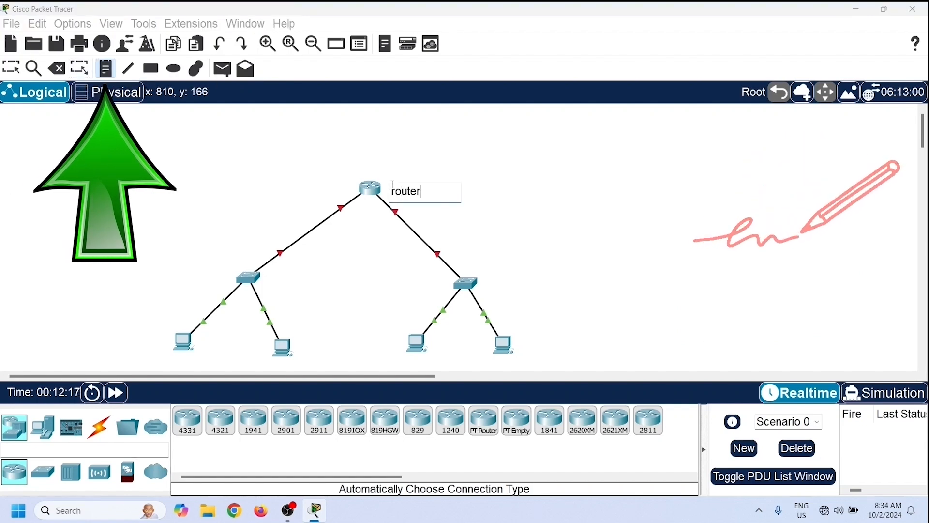
pyautogui.click(270, 283)
pyautogui.write('switch')
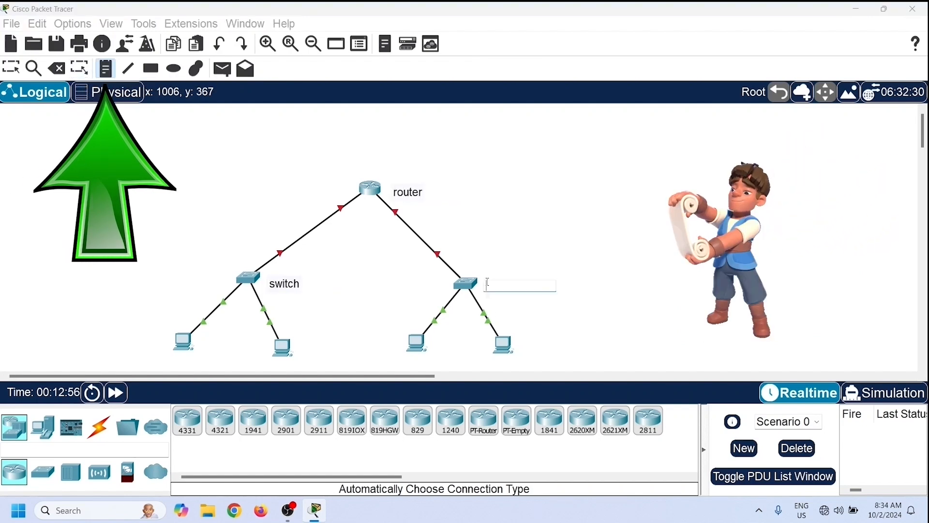
pyautogui.click(488, 281)
pyautogui.write('switch')
# - Draw an ellipse, a rectangle and a freeform outline around parts of the topology with the drawing palette
pyautogui.click(129, 69)
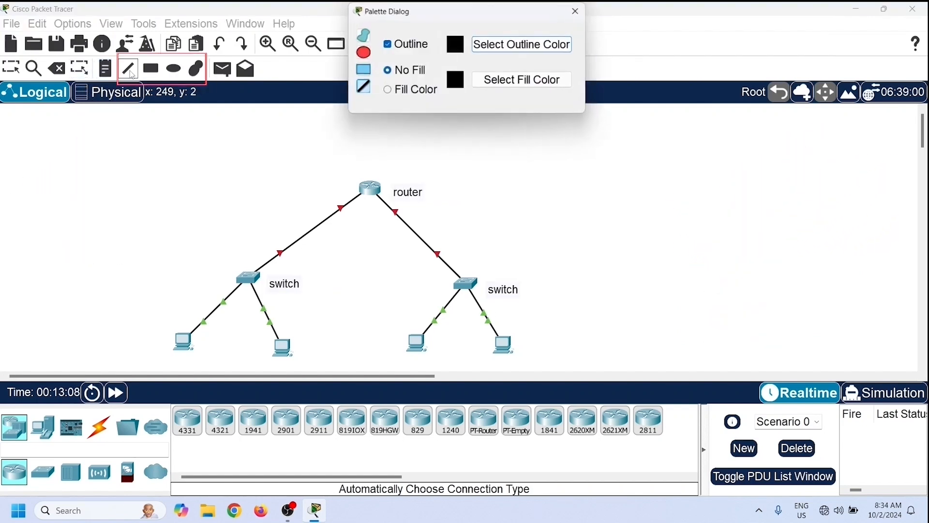
pyautogui.moveTo(464, 136); pyautogui.dragTo(558, 182)
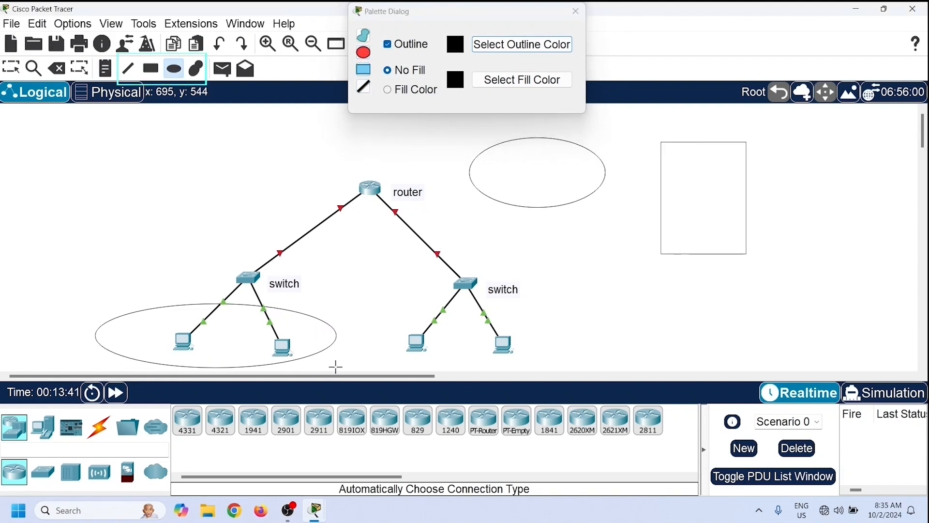
pyautogui.click(196, 68)
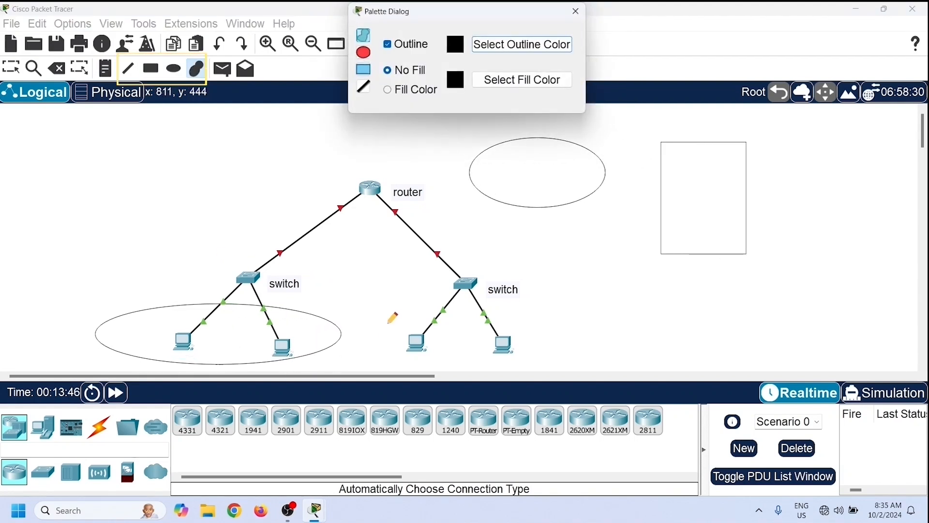
pyautogui.moveTo(390, 319); pyautogui.dragTo(468, 317)
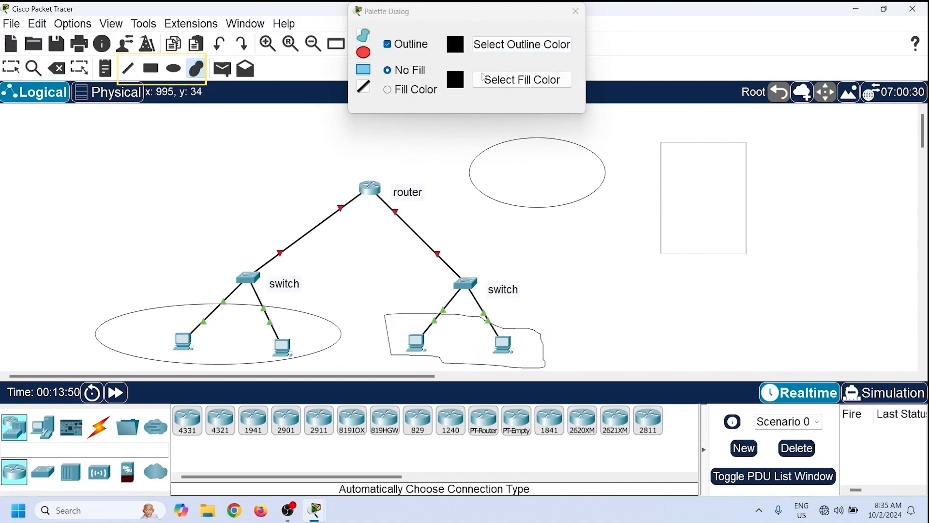
pyautogui.click(581, 14)
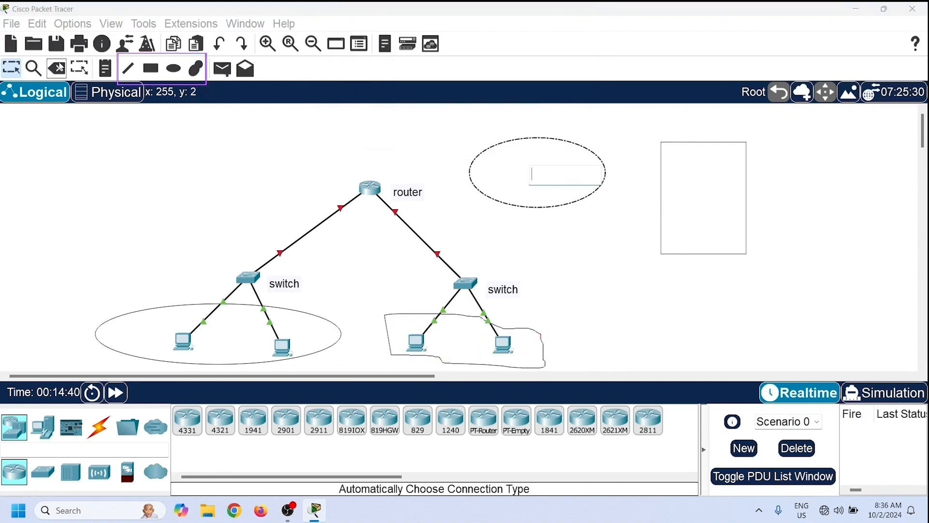
# - Delete all the drawn shapes from the workspace
pyautogui.press('Delete')
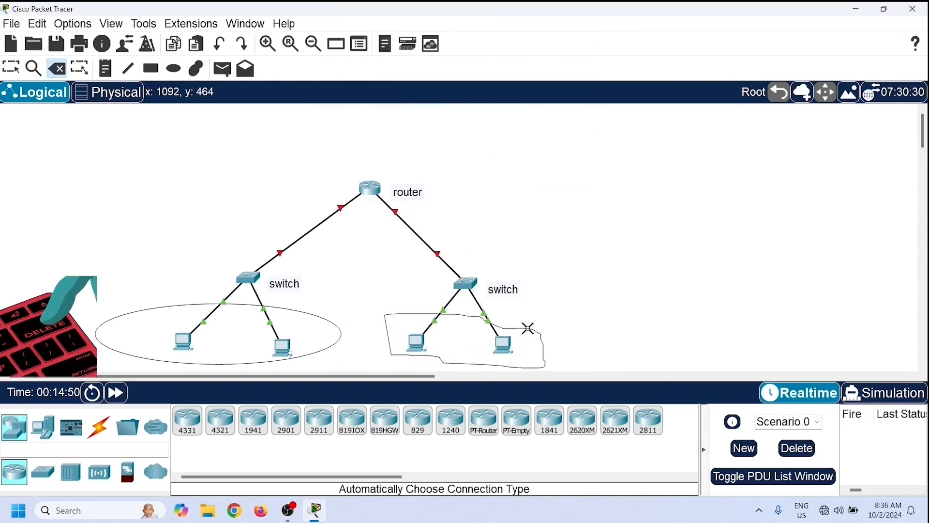
pyautogui.click(522, 331)
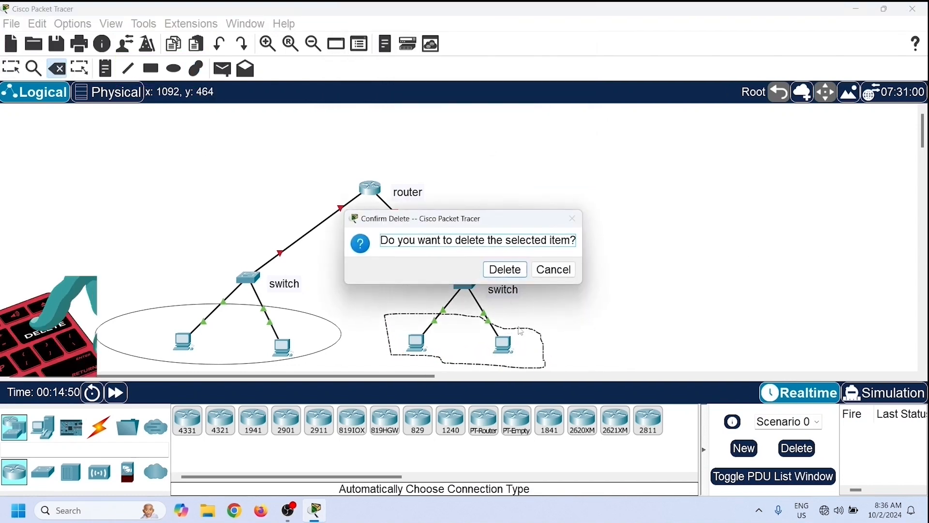
pyautogui.click(514, 273)
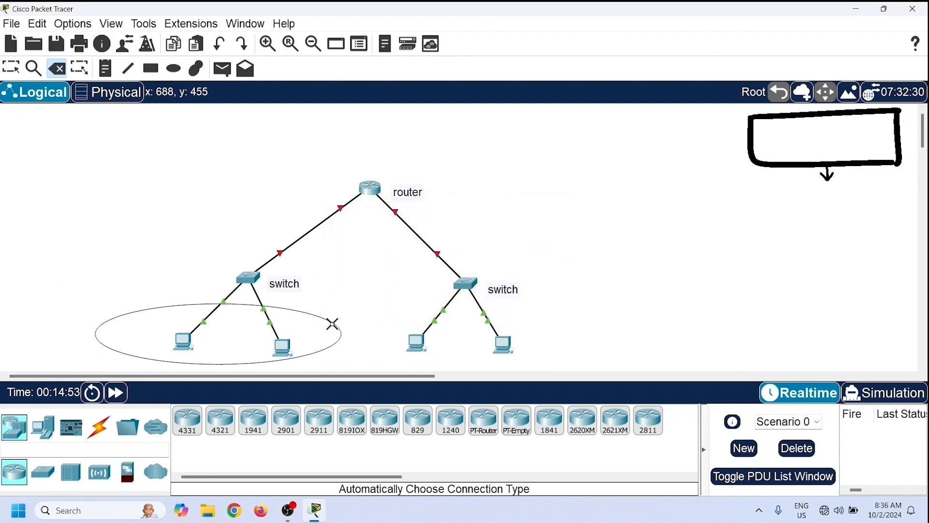
pyautogui.click(334, 324)
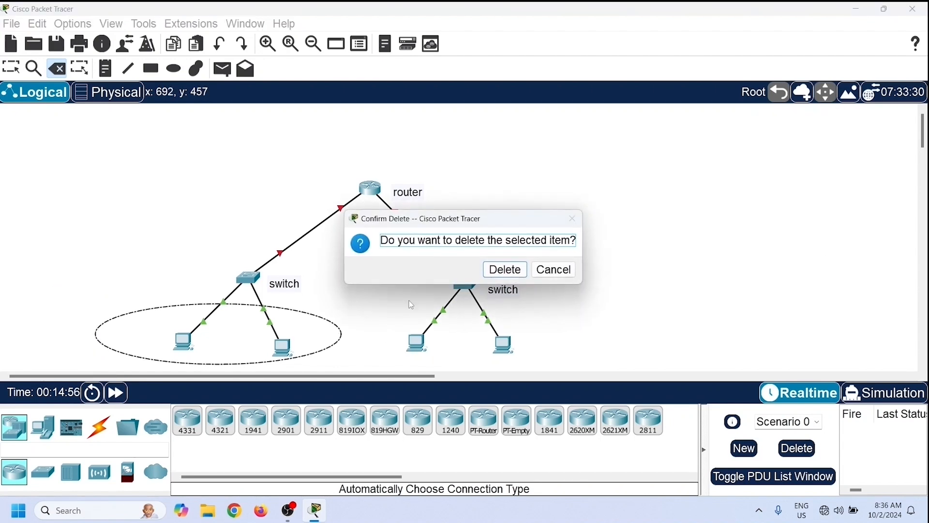
pyautogui.click(507, 274)
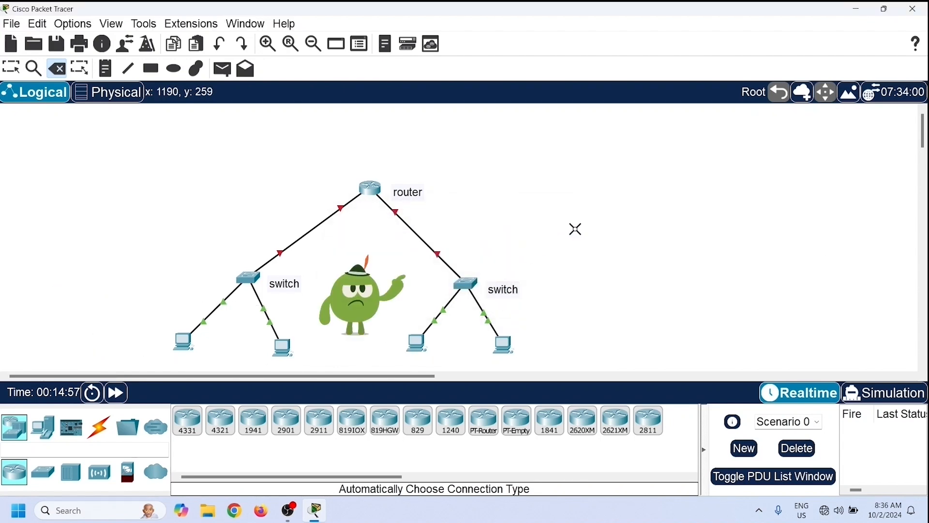
# - Widen the PDU list area by moving the panel dividers
pyautogui.click(224, 72)
pyautogui.moveTo(561, 457); pyautogui.dragTo(526, 449)
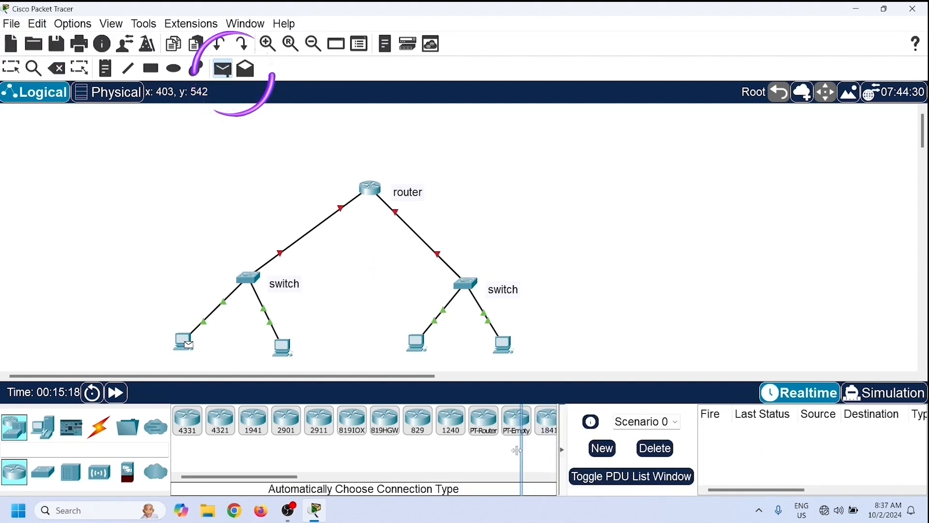
pyautogui.moveTo(426, 454); pyautogui.dragTo(366, 454)
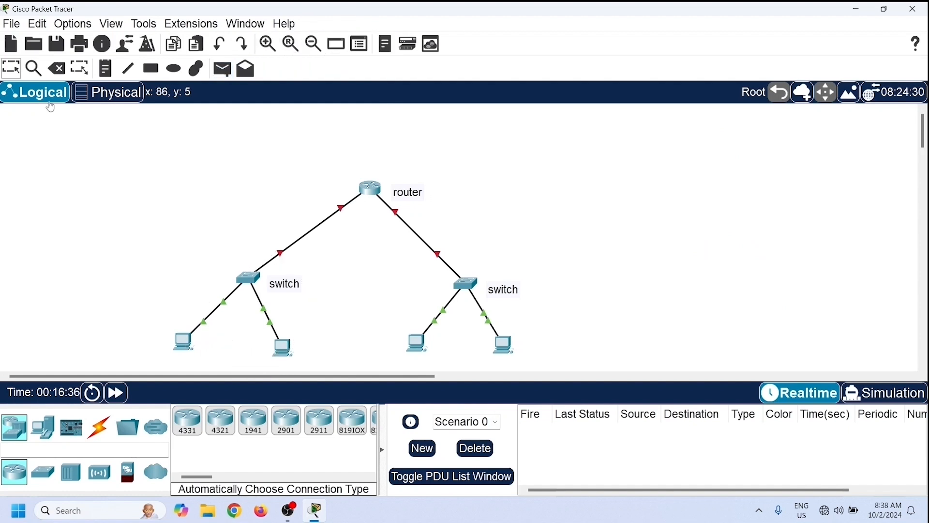
# - Open the router and go through each entry of its module list to read the descriptions
pyautogui.click(371, 189)
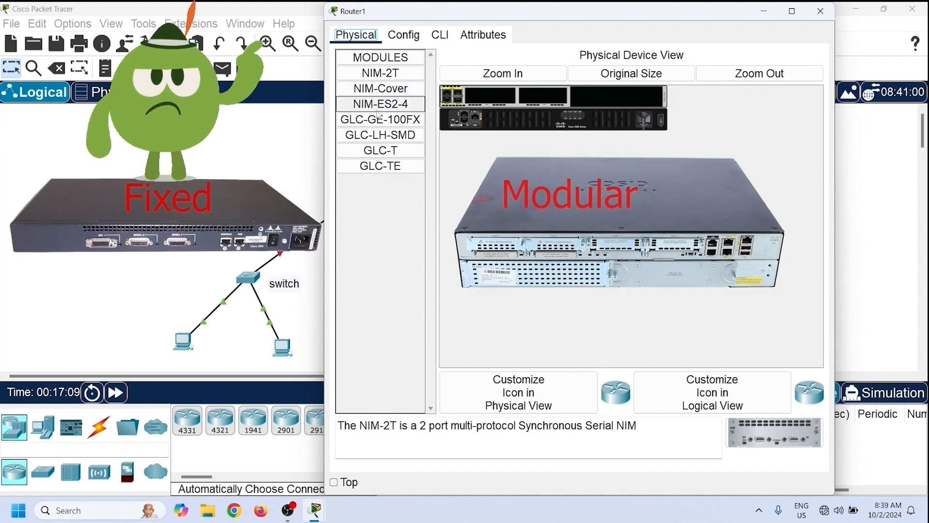
pyautogui.click(381, 62)
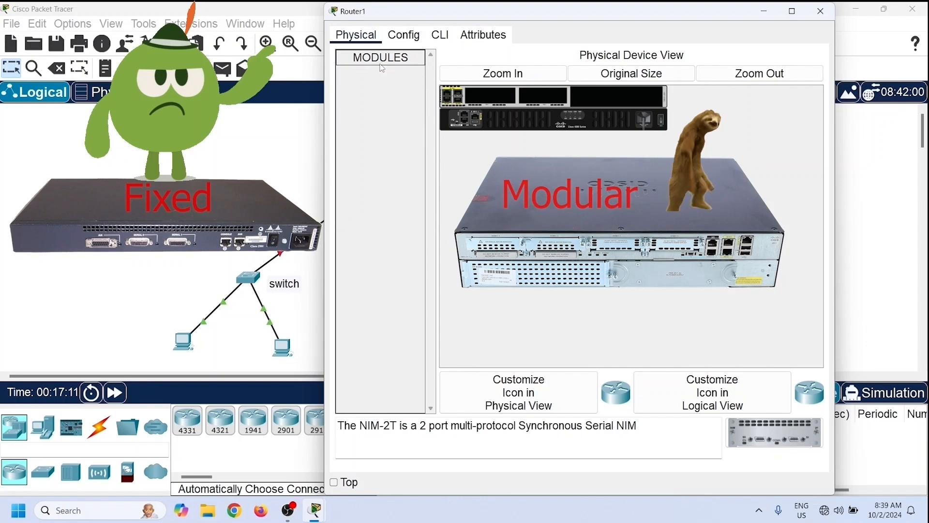
pyautogui.click(379, 62)
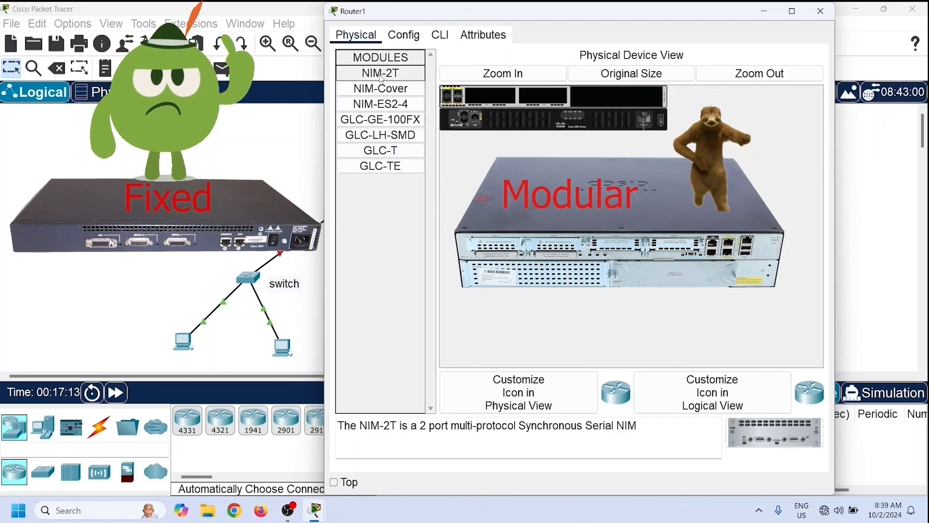
pyautogui.click(382, 89)
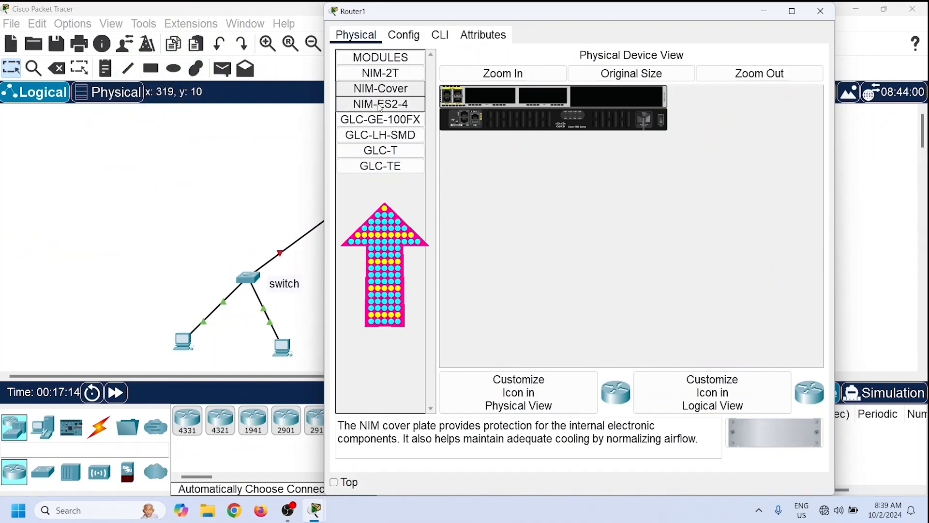
pyautogui.click(381, 104)
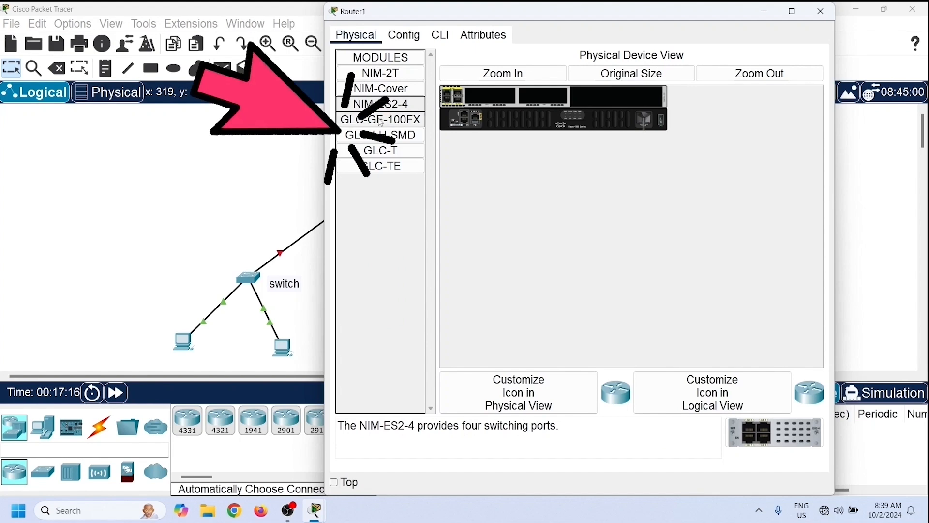
pyautogui.click(380, 122)
pyautogui.click(384, 141)
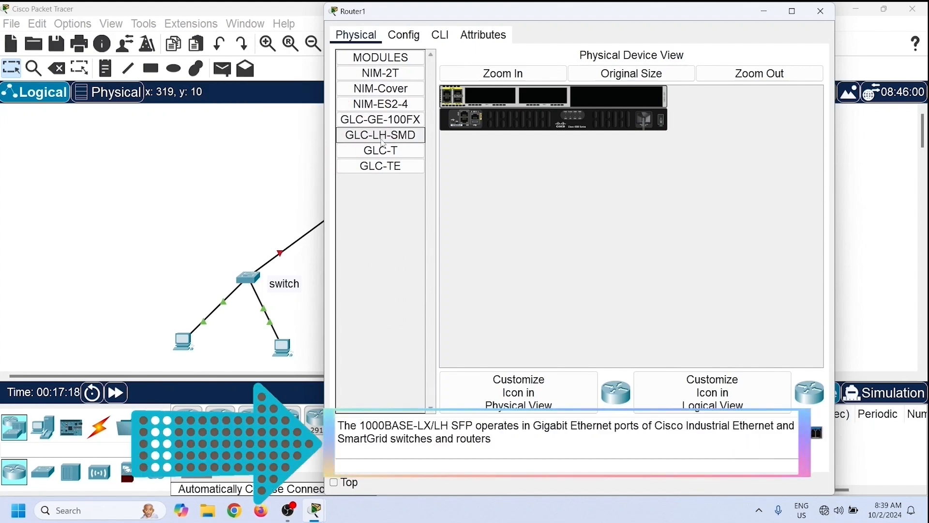
pyautogui.click(387, 151)
pyautogui.click(381, 166)
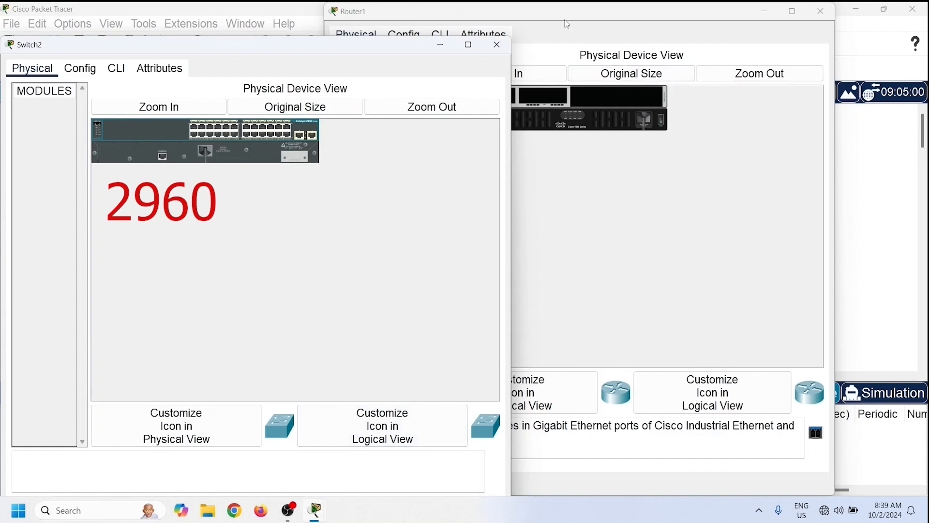
# - Bring the router window forward, close the switch's device window and reposition the router window
pyautogui.click(568, 25)
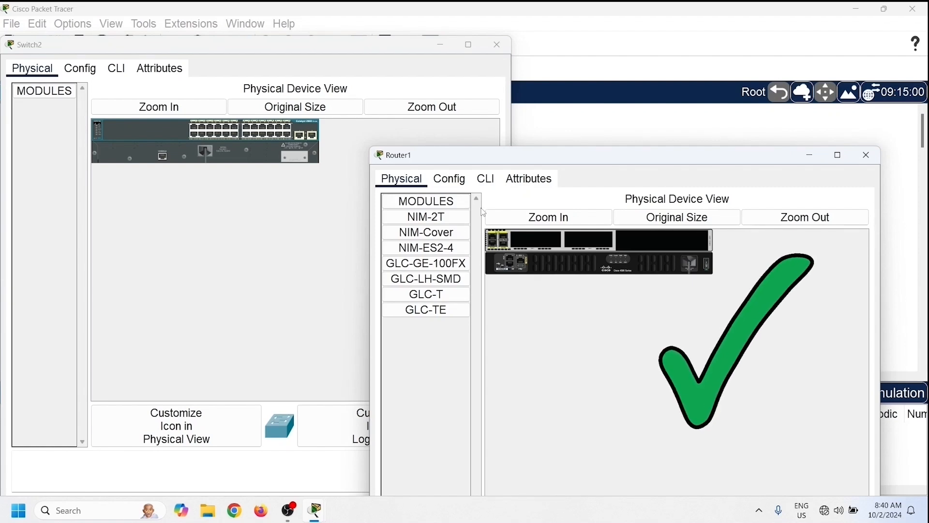
pyautogui.click(497, 45)
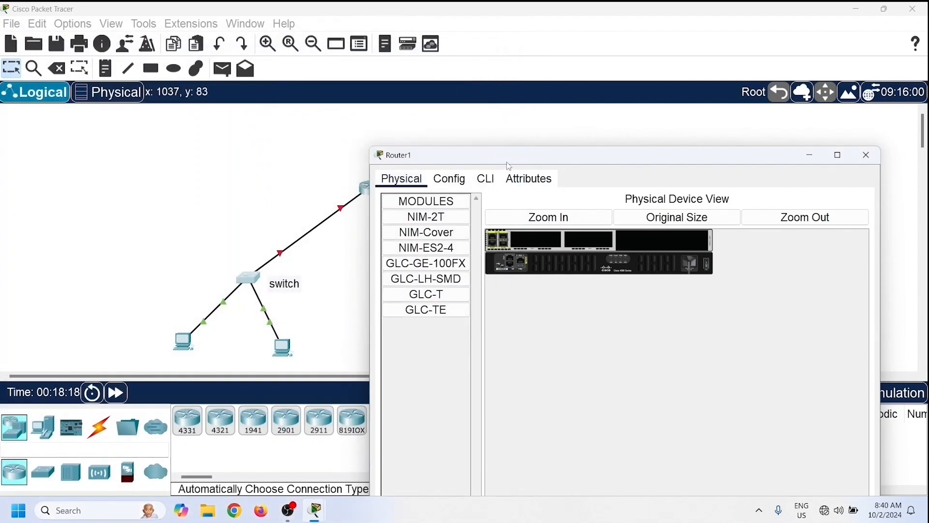
pyautogui.moveTo(509, 166); pyautogui.dragTo(444, 22)
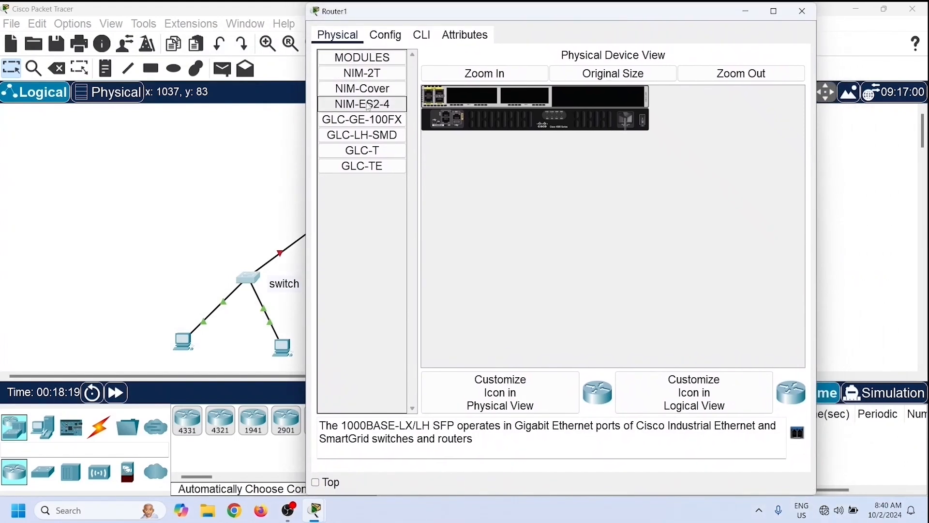
# - Insert a NIM-ES2-4 module into an empty slot of the router
pyautogui.moveTo(360, 112); pyautogui.dragTo(474, 103)
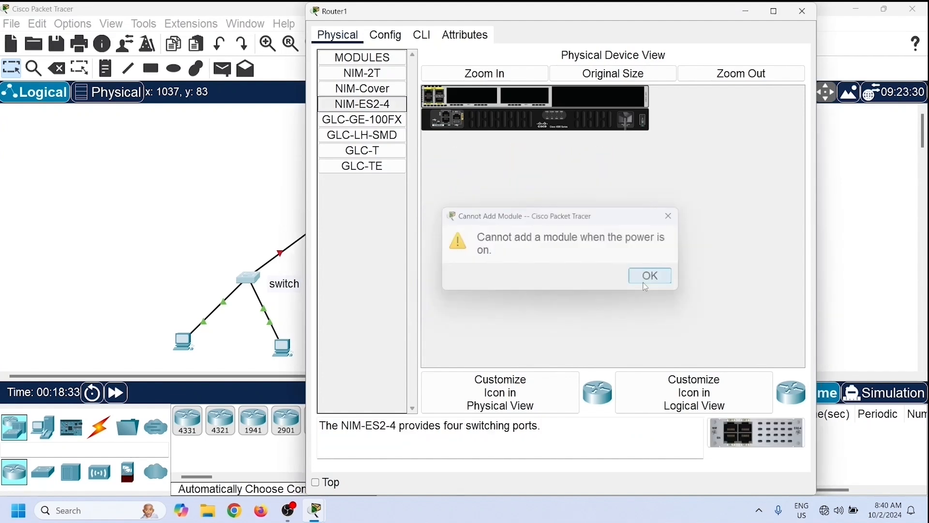
pyautogui.click(654, 276)
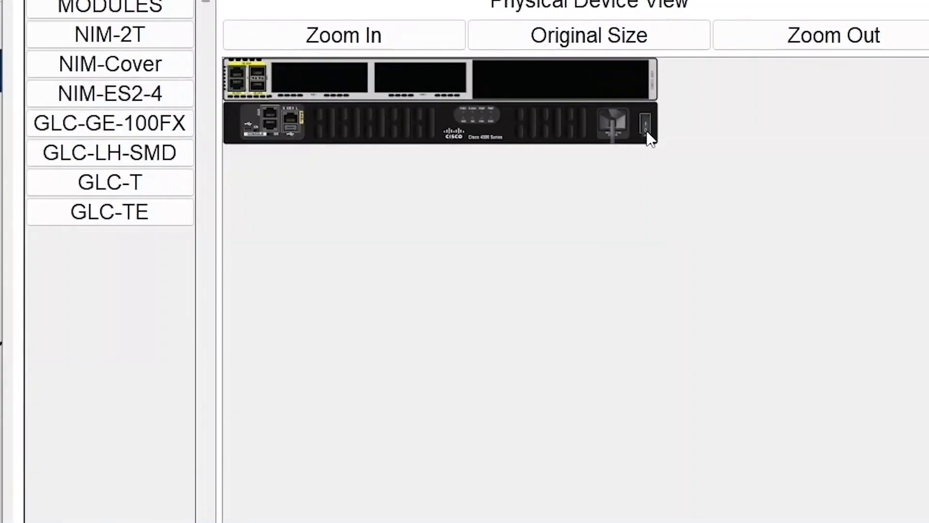
pyautogui.moveTo(110, 93); pyautogui.dragTo(417, 80)
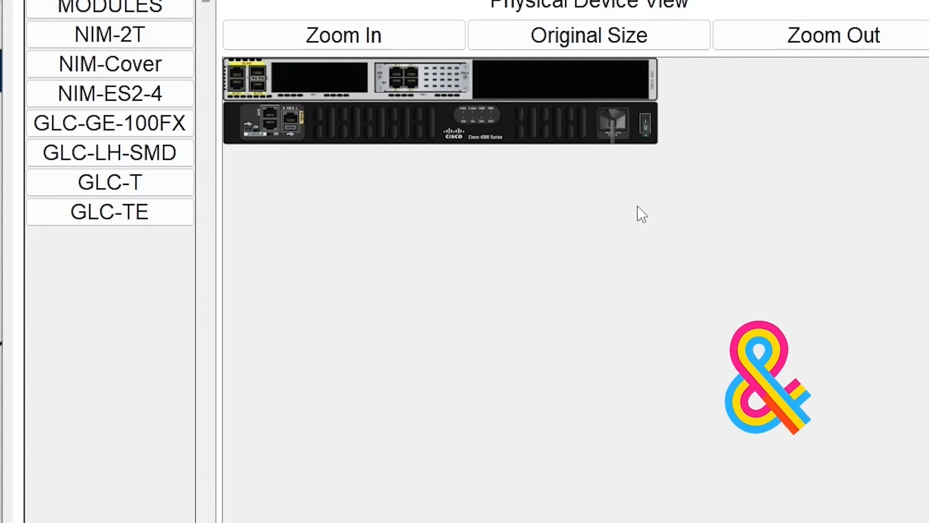
# - Remove the added module from the router and switch the router's power back on
pyautogui.moveTo(426, 77); pyautogui.dragTo(109, 267)
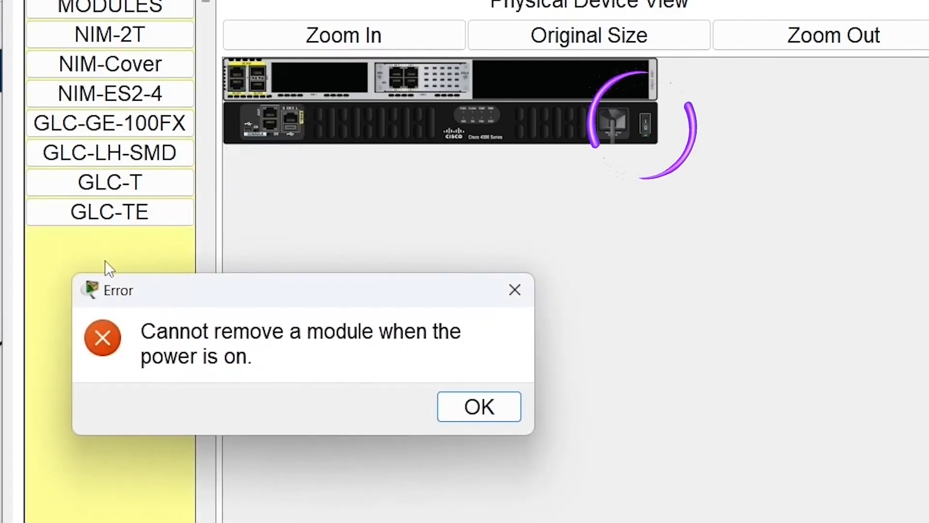
pyautogui.click(499, 410)
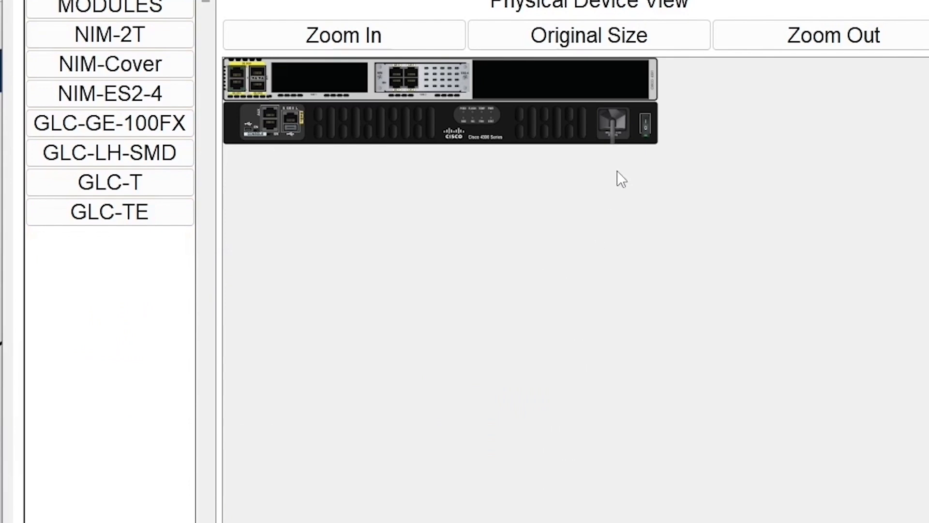
pyautogui.moveTo(439, 76); pyautogui.dragTo(171, 267)
pyautogui.click(649, 131)
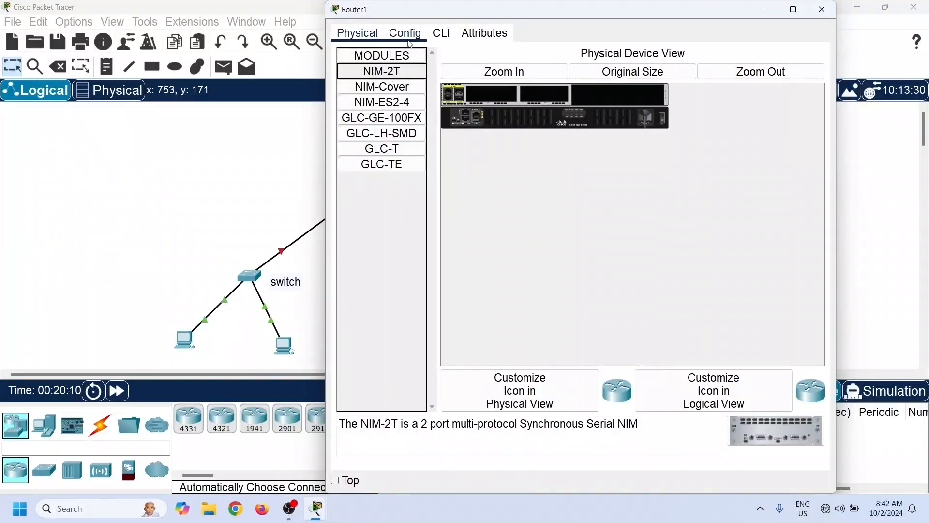
# - Compare the router's Config and CLI tabs
pyautogui.click(410, 41)
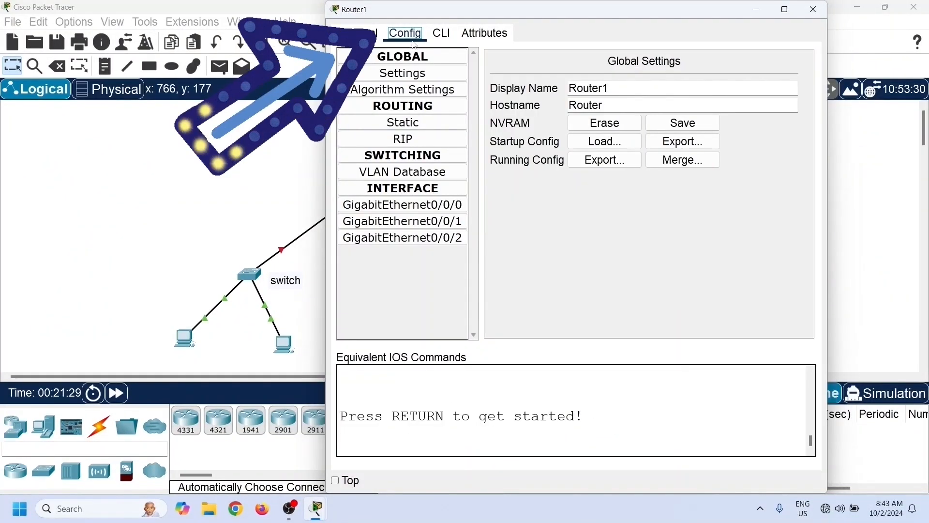
pyautogui.click(442, 37)
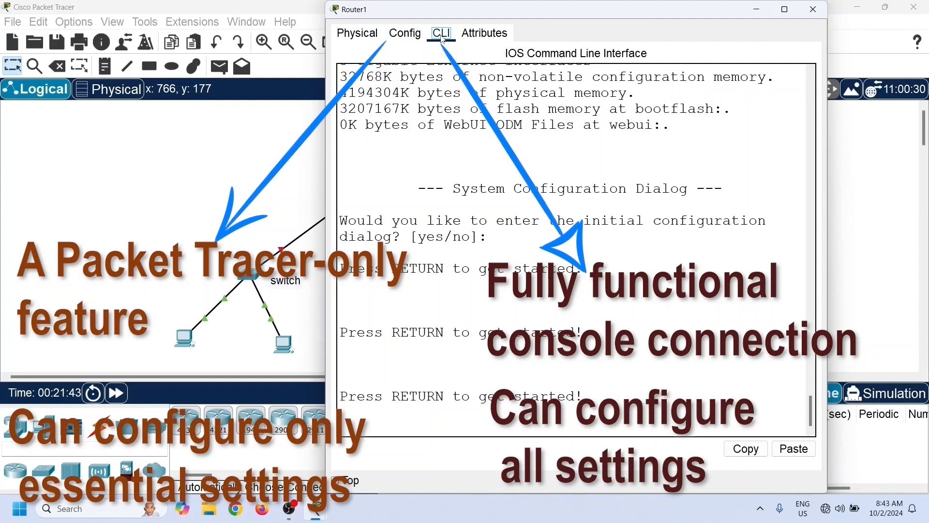
pyautogui.click(412, 39)
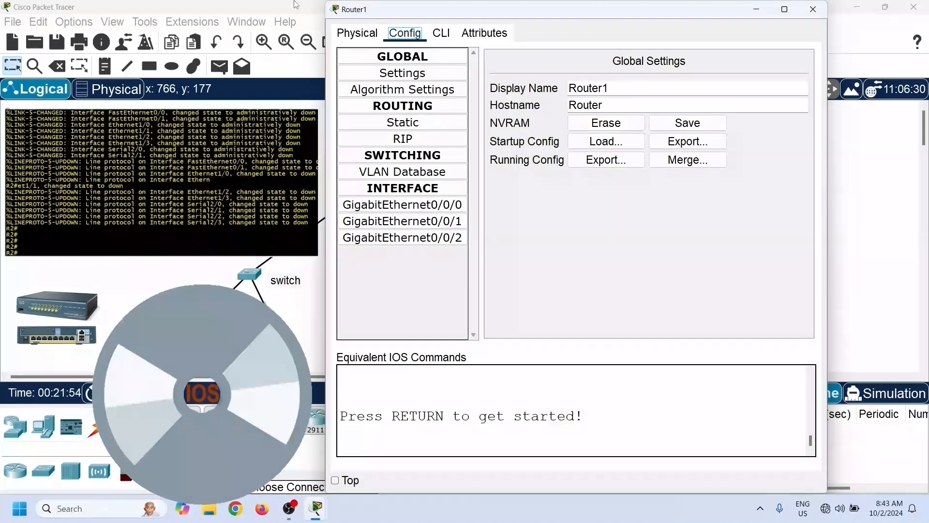
pyautogui.click(441, 32)
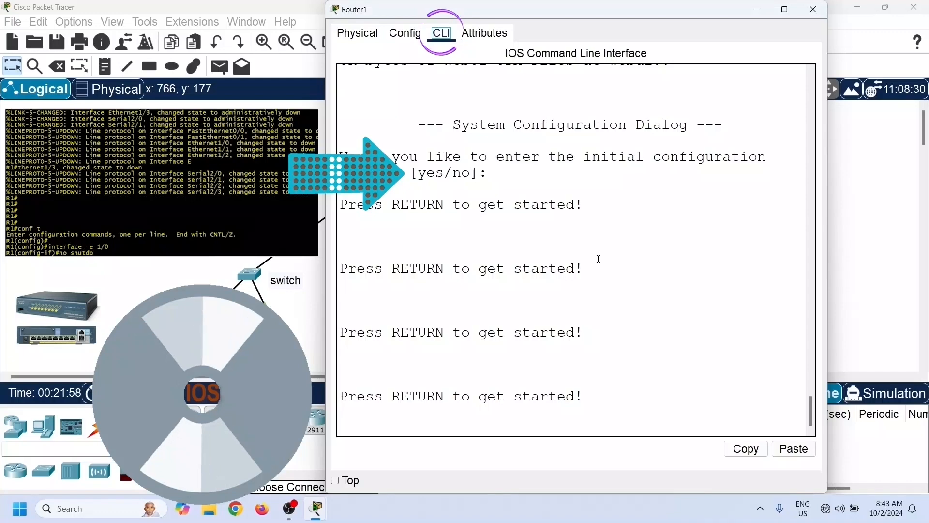
# - Enter privileged and global configuration modes in the router's CLI with enable and configure terminal
pyautogui.press('Return')
pyautogui.write('enable')
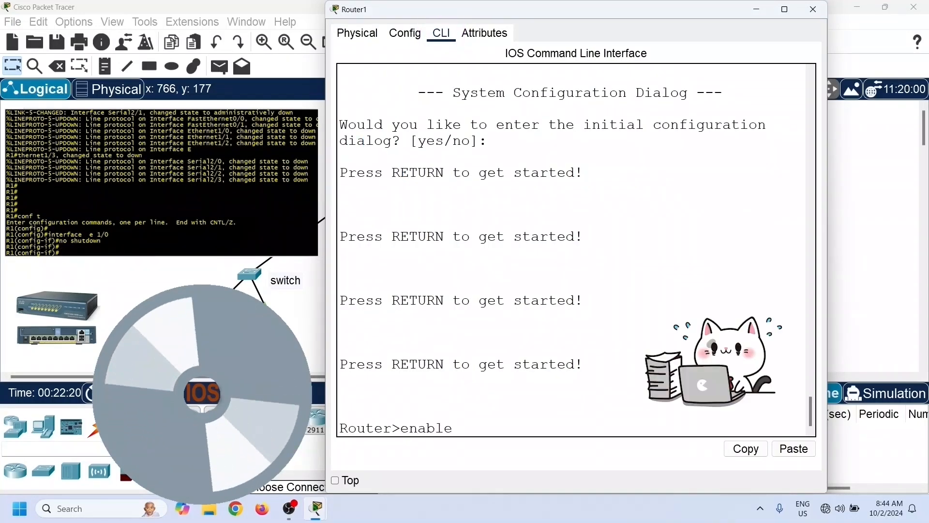
pyautogui.press('Return')
pyautogui.write('configure t')
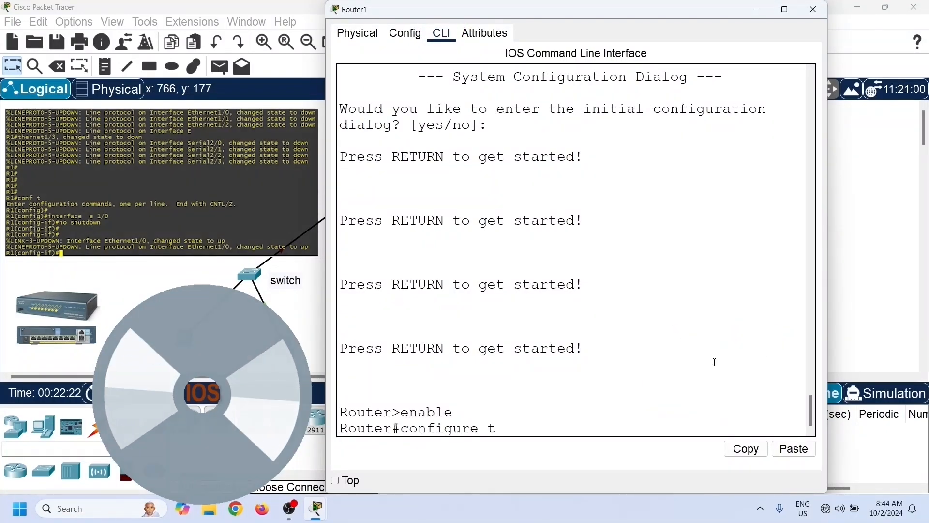
pyautogui.write('erminal')
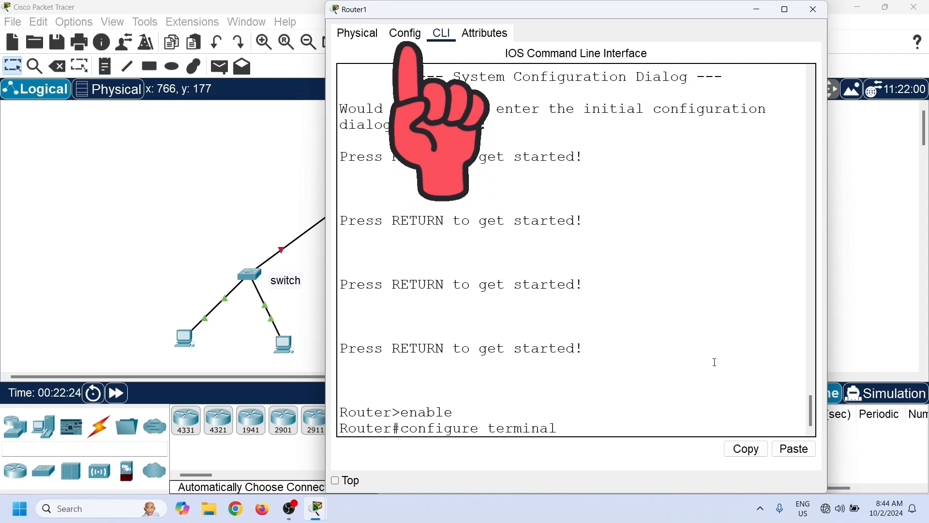
pyautogui.press('Return')
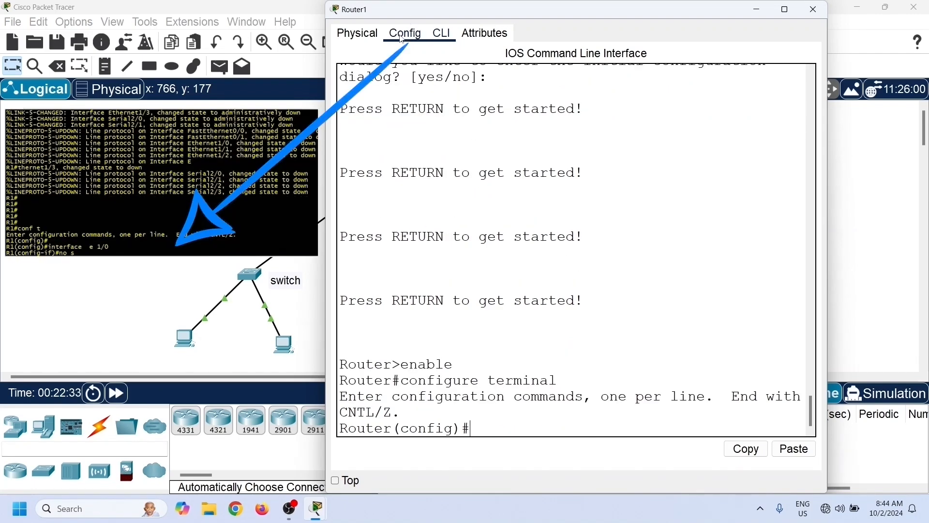
# - Assign GigabitEthernet0/0/0 the address 10.0.0.1 with mask 255.0.0.0 and turn the port on
pyautogui.click(402, 36)
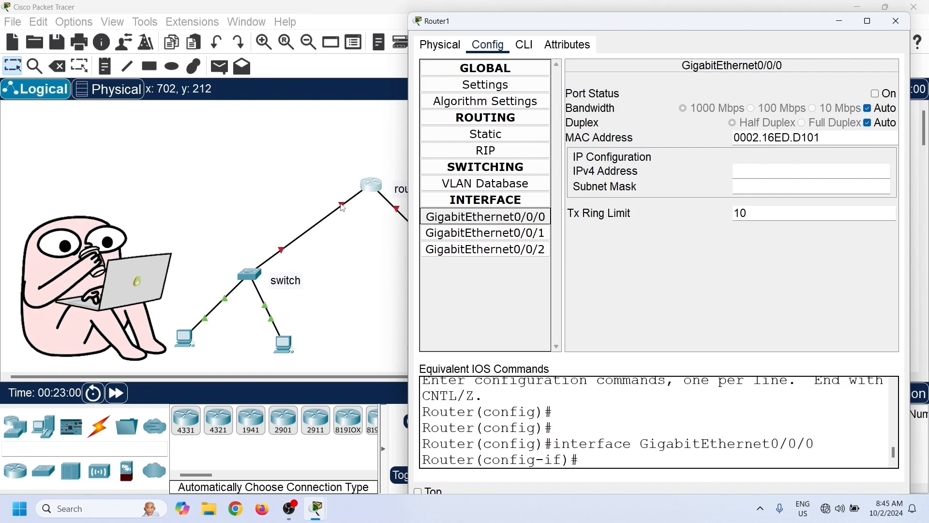
pyautogui.click(759, 171)
pyautogui.write('1')
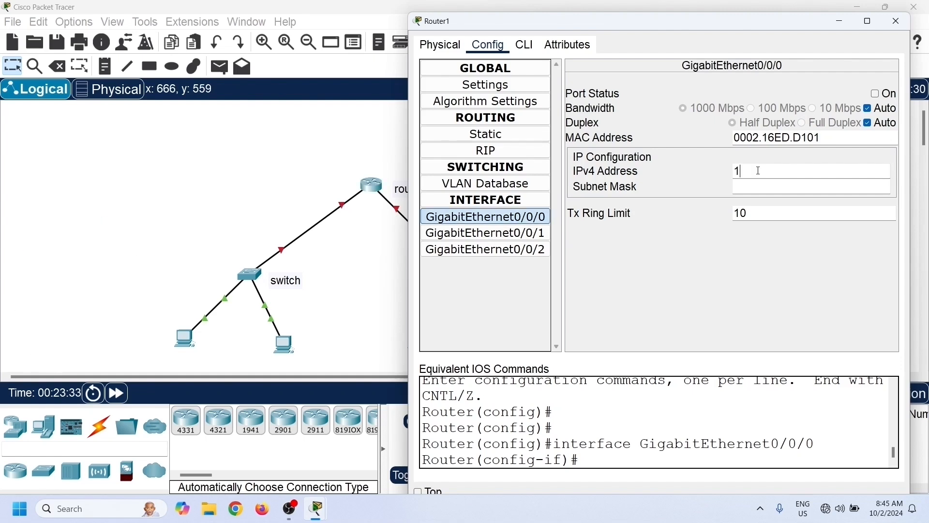
pyautogui.write('0.0.0.')
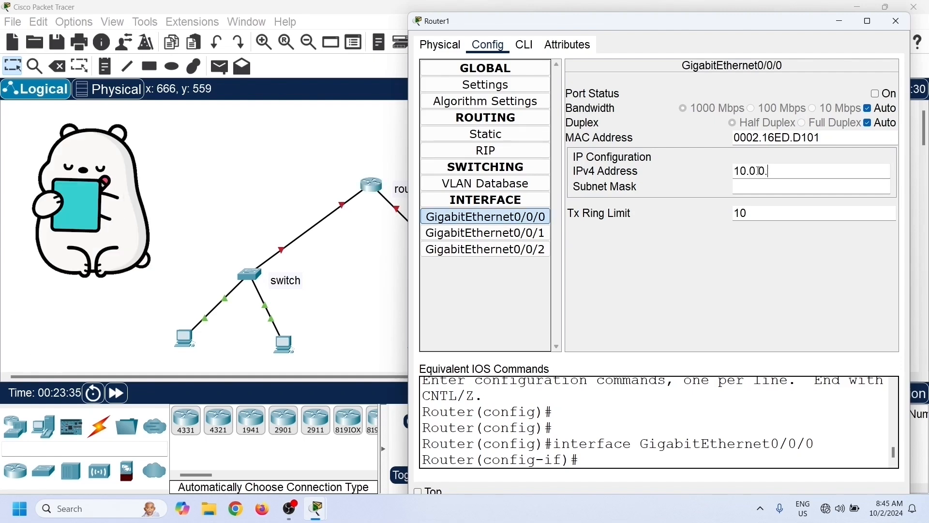
pyautogui.write('1')
pyautogui.press('Tab')
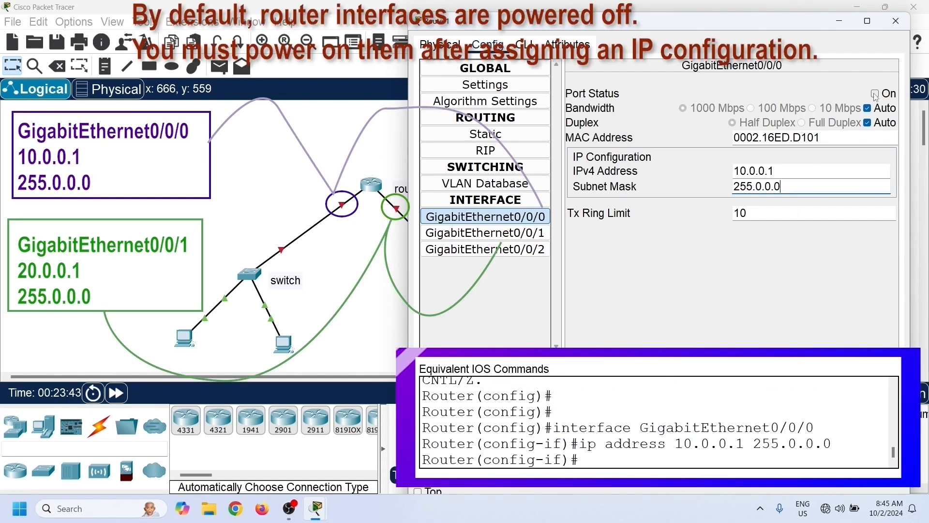
pyautogui.click(875, 94)
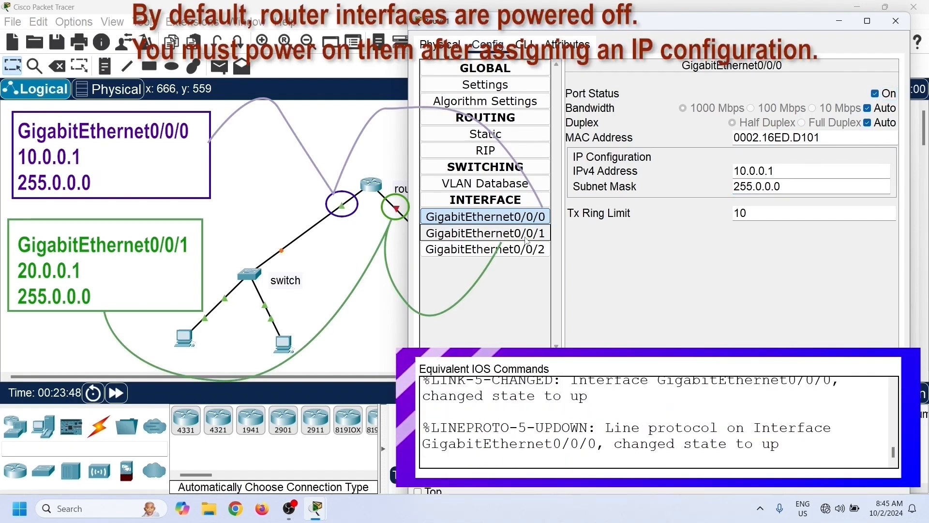
# - Assign GigabitEthernet0/0/1 the address 20.0.0.1 with mask 255.0.0.0 and turn the port on
pyautogui.click(485, 232)
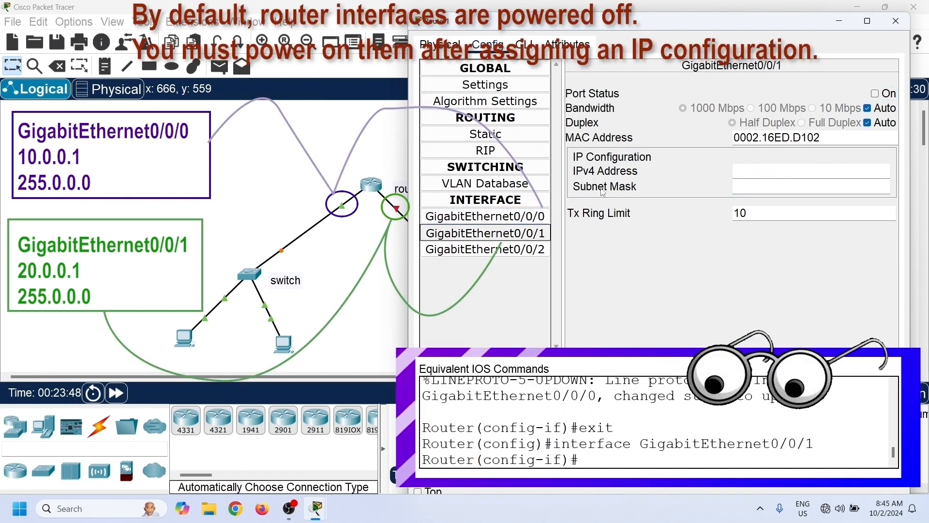
pyautogui.click(748, 173)
pyautogui.write('20.0')
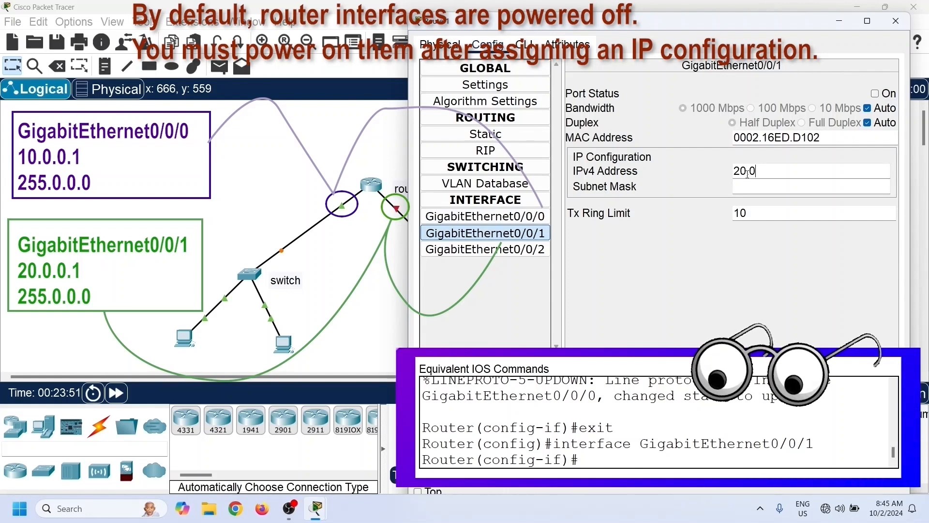
pyautogui.write('.0.1')
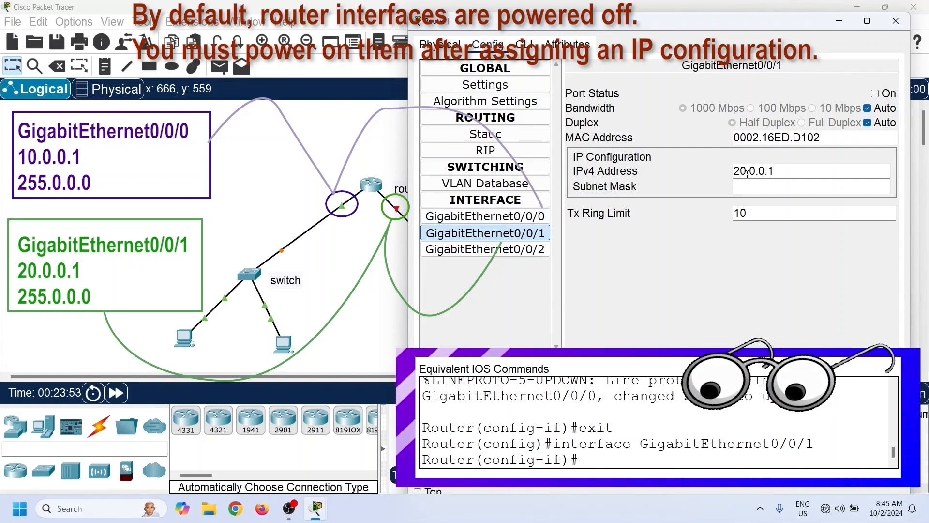
pyautogui.click(755, 188)
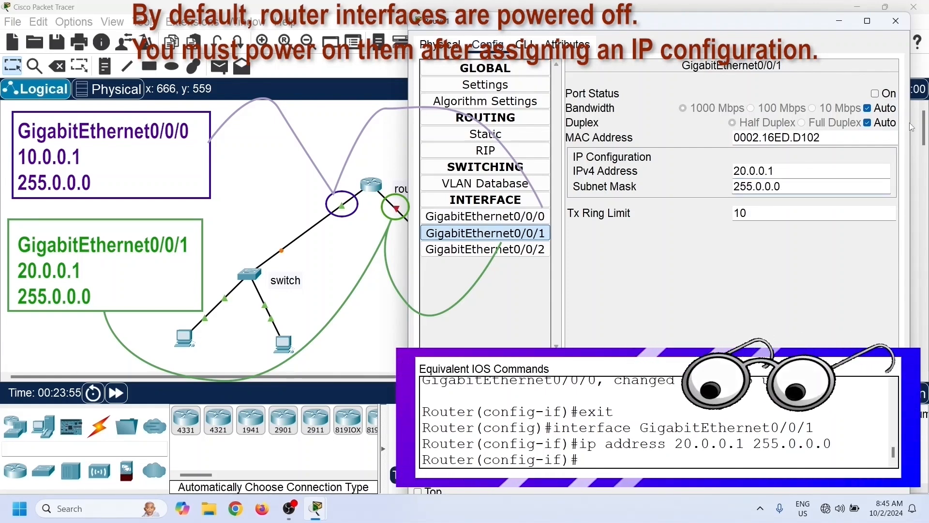
pyautogui.click(876, 93)
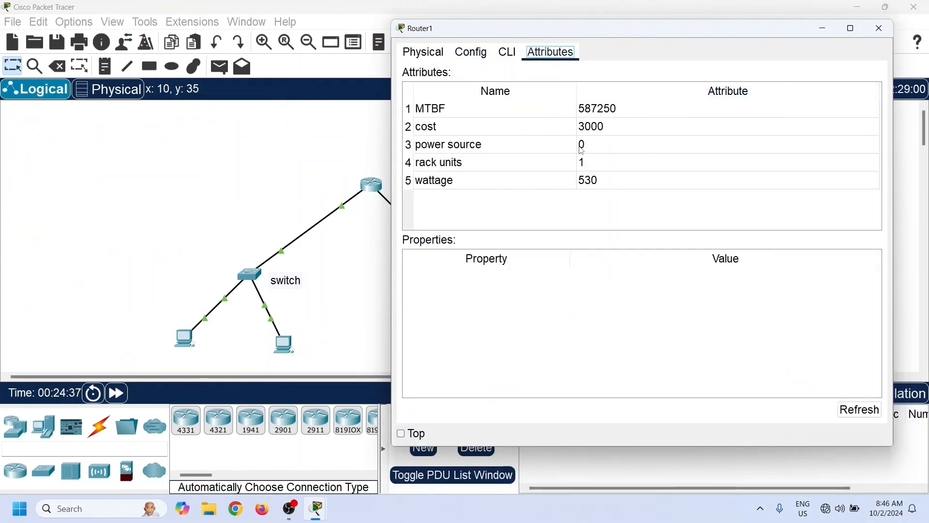
# - Set static IP settings on the first three PCs: 10.0.0.2, 10.0.0.3 and 20.0.0.2 with matching masks and gateways
pyautogui.click(187, 339)
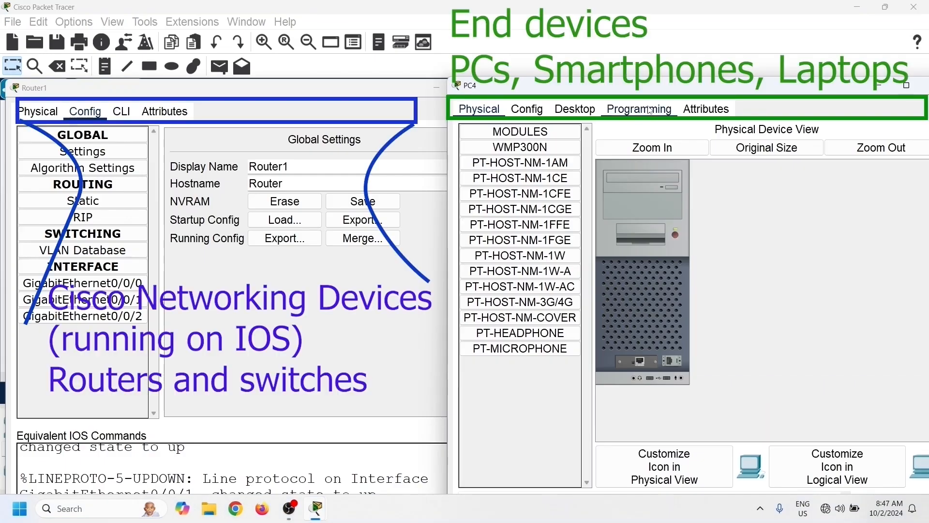
pyautogui.click(650, 111)
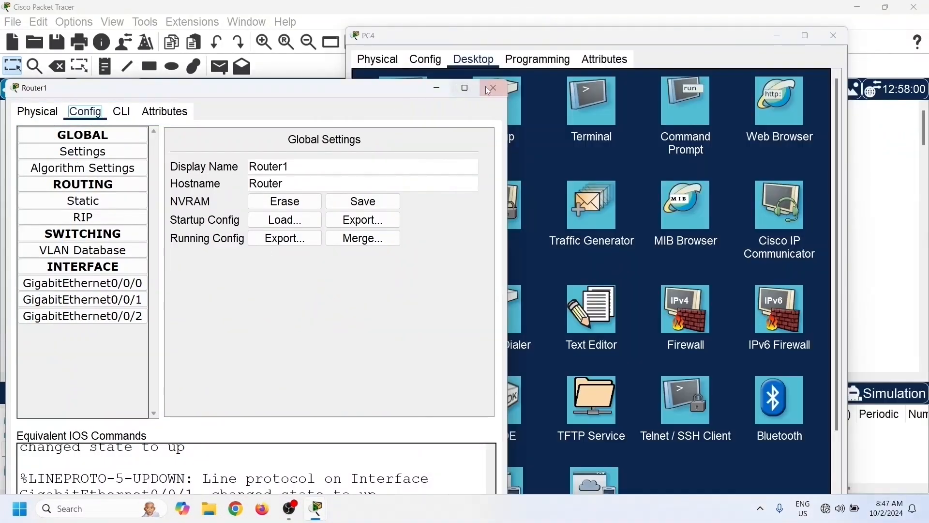
pyautogui.click(488, 89)
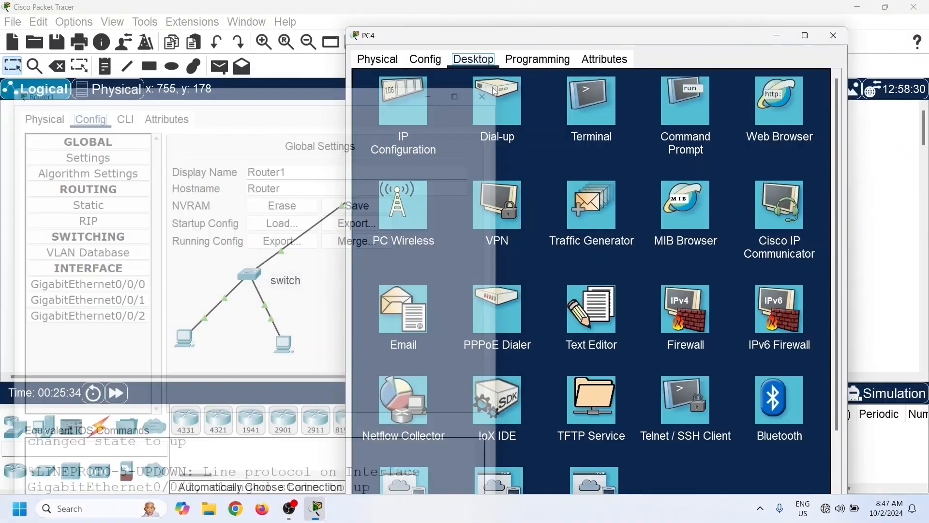
pyautogui.moveTo(476, 43); pyautogui.dragTo(442, 32)
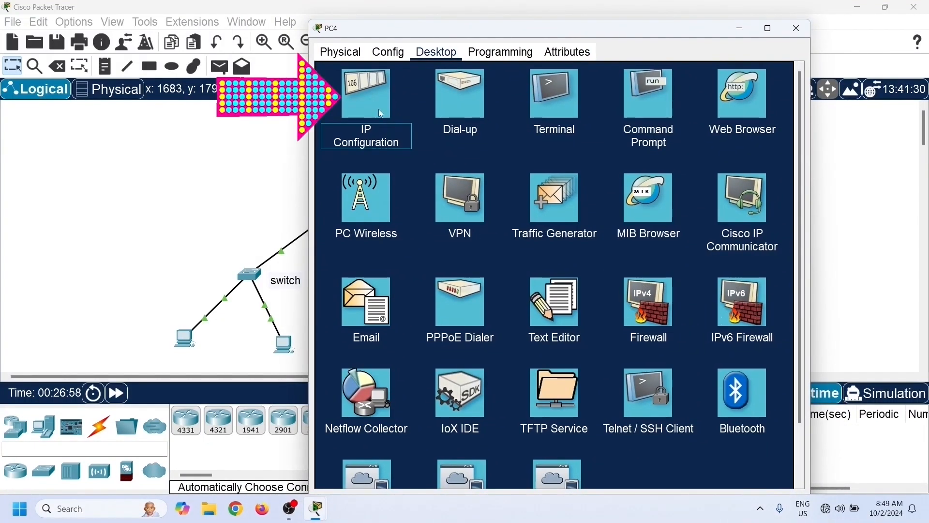
pyautogui.click(378, 109)
pyautogui.click(507, 144)
pyautogui.write('1')
pyautogui.press('Tab')
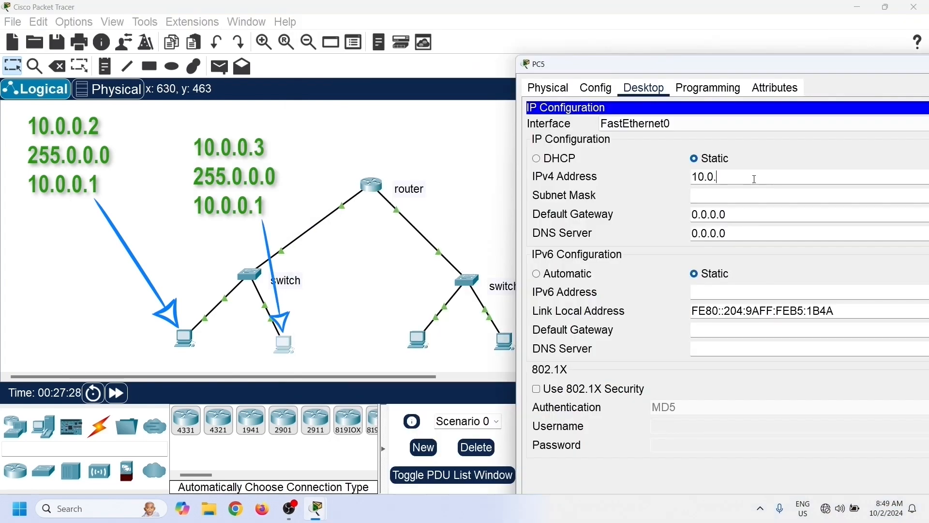
pyautogui.press('Tab')
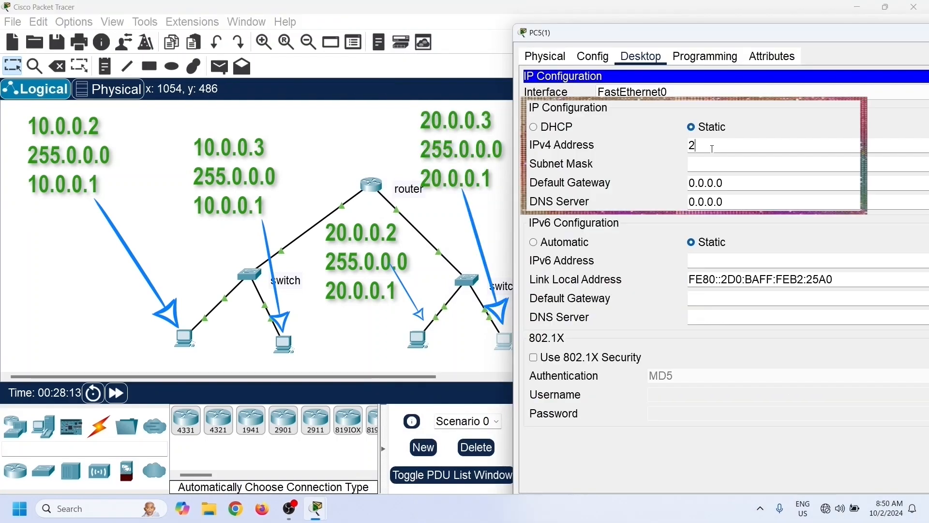
# - Set the fourth PC's static IPv4 address to 20.0.0.3, mask 255.0.0.0 and default gateway 20.0.0.1
pyautogui.write('0.0.0.3')
pyautogui.press('Tab')
pyautogui.press('Tab')
pyautogui.write('2')
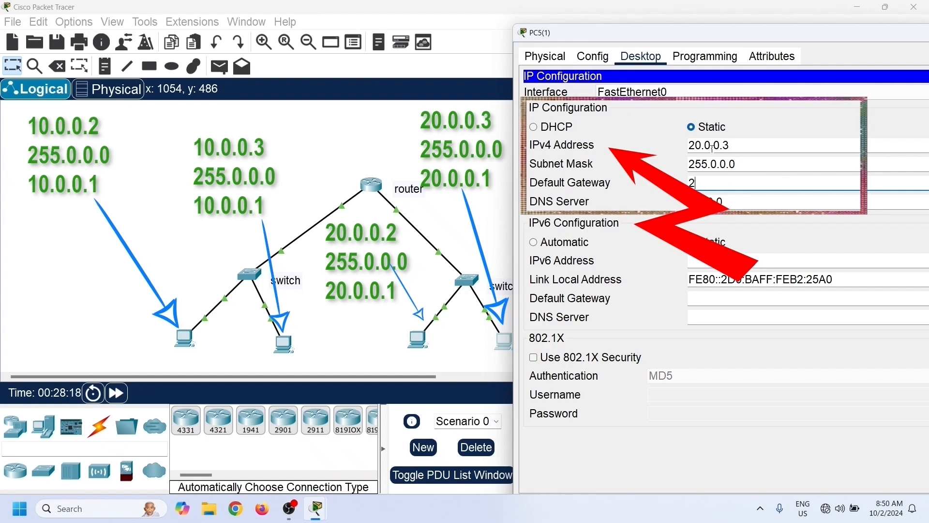
pyautogui.write('0.0.0.1')
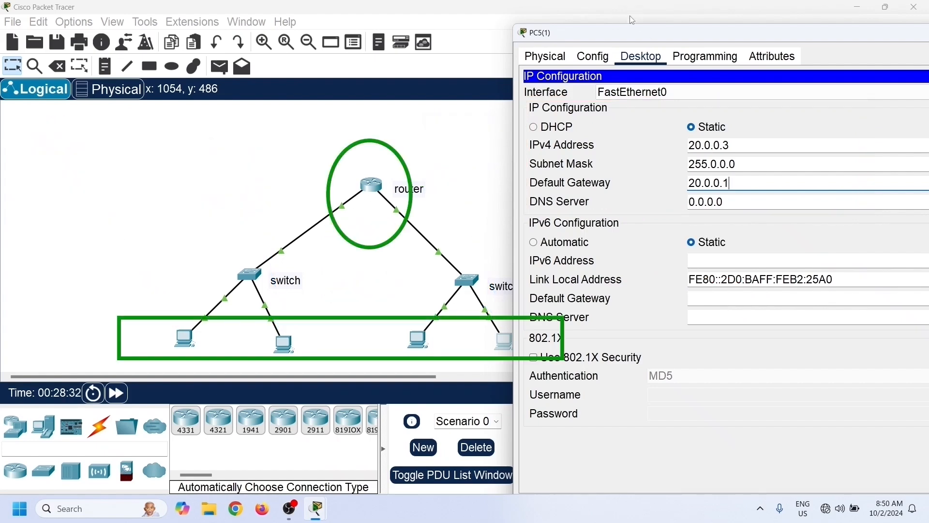
# - Open the fourth PC's Command Prompt and ping 10.0.0.2
pyautogui.moveTo(639, 38); pyautogui.dragTo(549, 36)
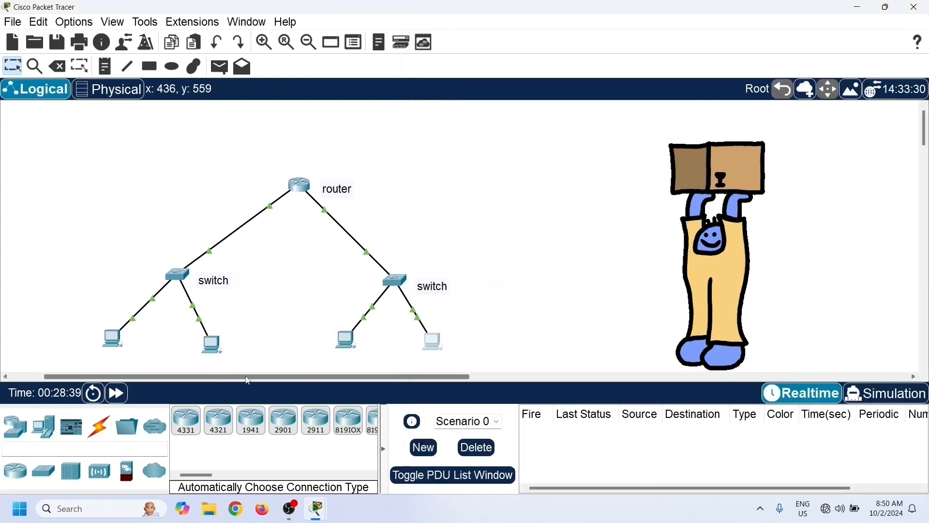
pyautogui.moveTo(248, 381); pyautogui.dragTo(279, 381)
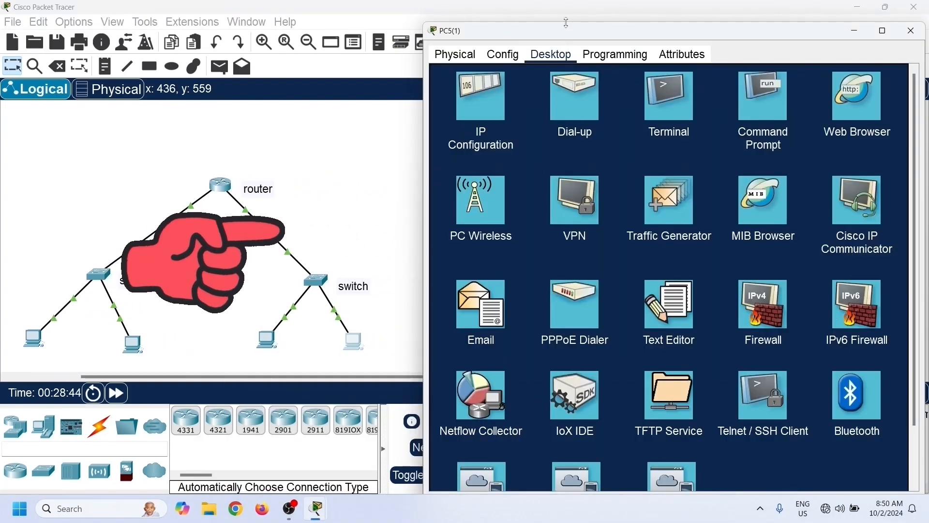
pyautogui.moveTo(568, 30); pyautogui.dragTo(545, 25)
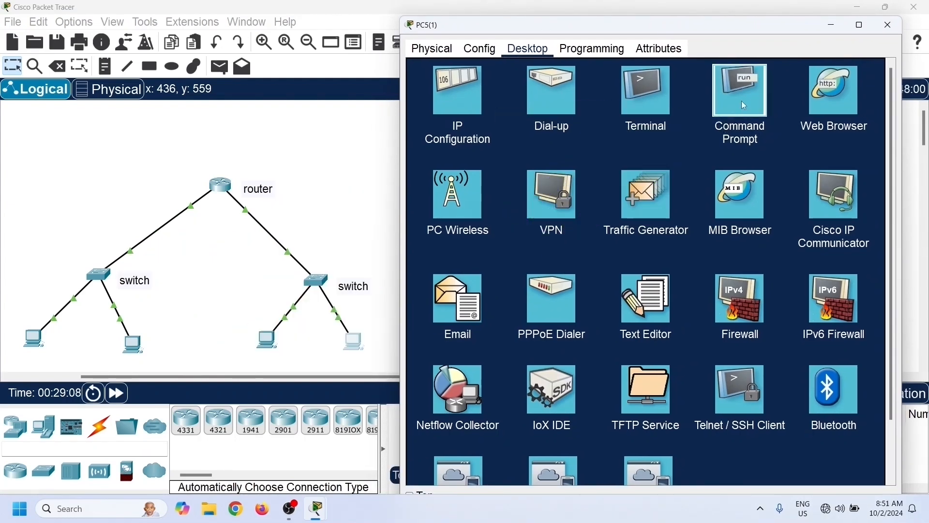
pyautogui.click(744, 107)
pyautogui.write('p')
pyautogui.write('ing 10.0.0.2')
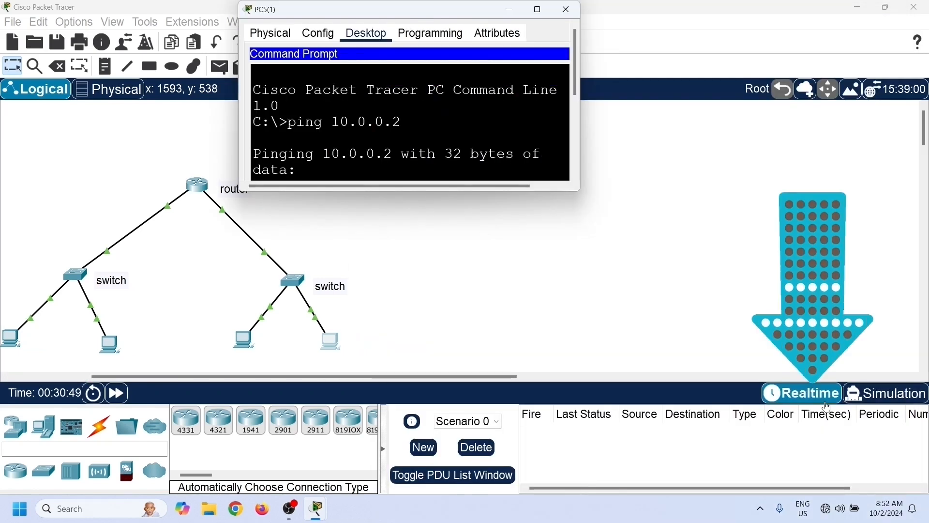
# - Switch to Simulation mode and set the event list filters to show only ICMP
pyautogui.click(899, 405)
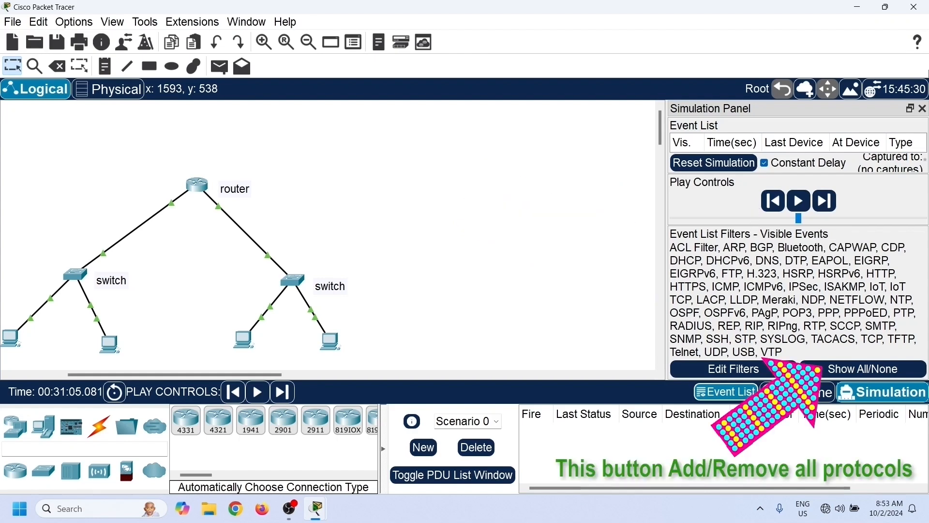
pyautogui.click(911, 109)
pyautogui.click(823, 368)
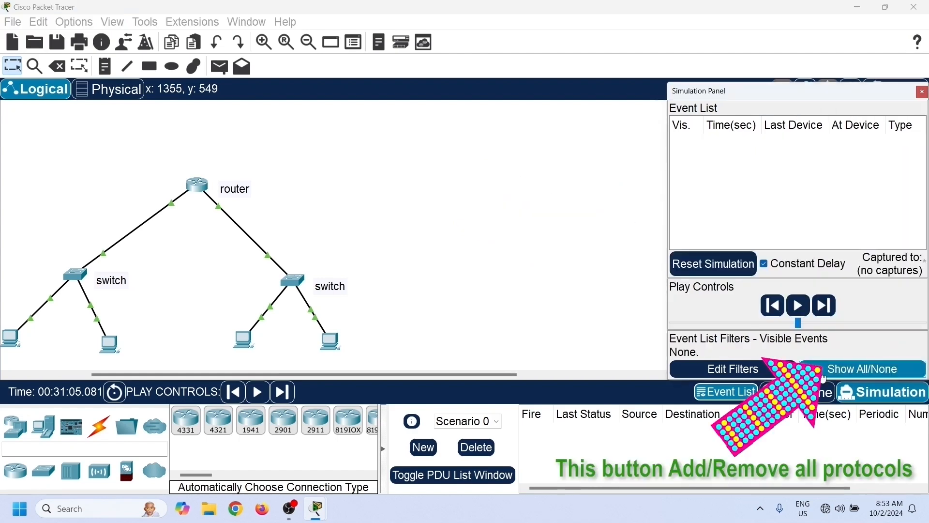
pyautogui.click(777, 369)
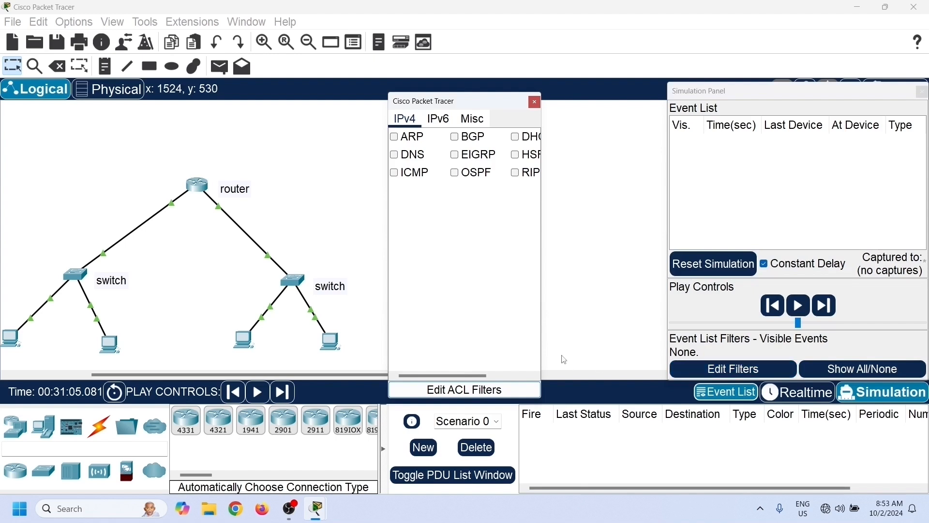
pyautogui.moveTo(545, 264); pyautogui.dragTo(631, 253)
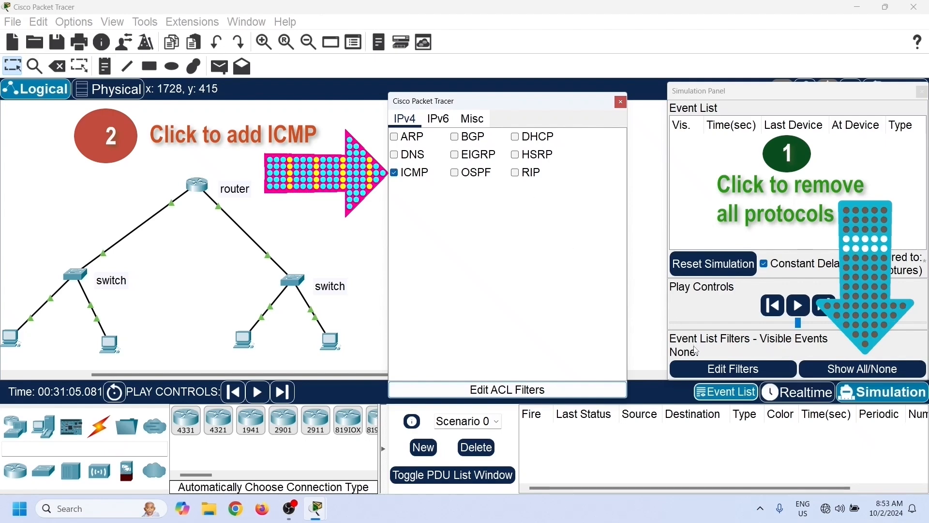
pyautogui.click(621, 101)
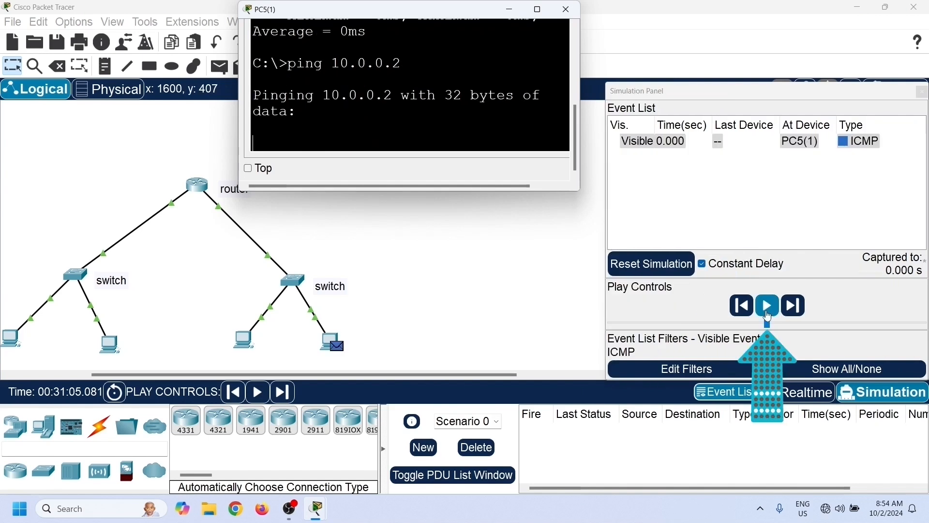
# - Play the ping simulation through to the reply in the PC's prompt, then reset the simulation
pyautogui.click(768, 316)
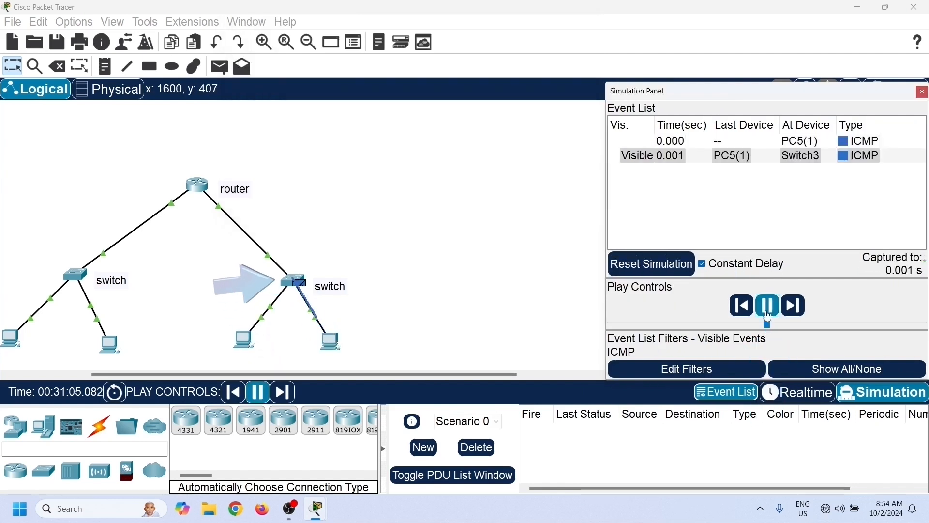
pyautogui.moveTo(320, 518)
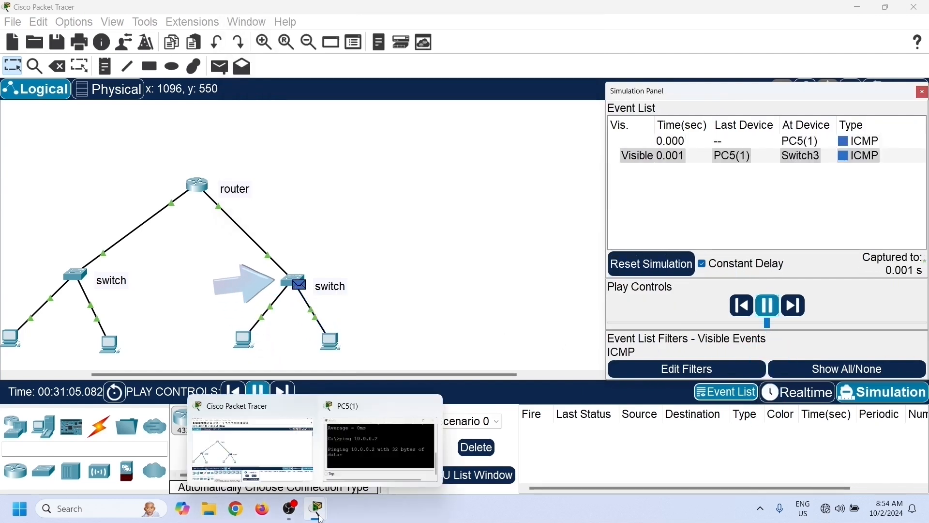
pyautogui.click(377, 459)
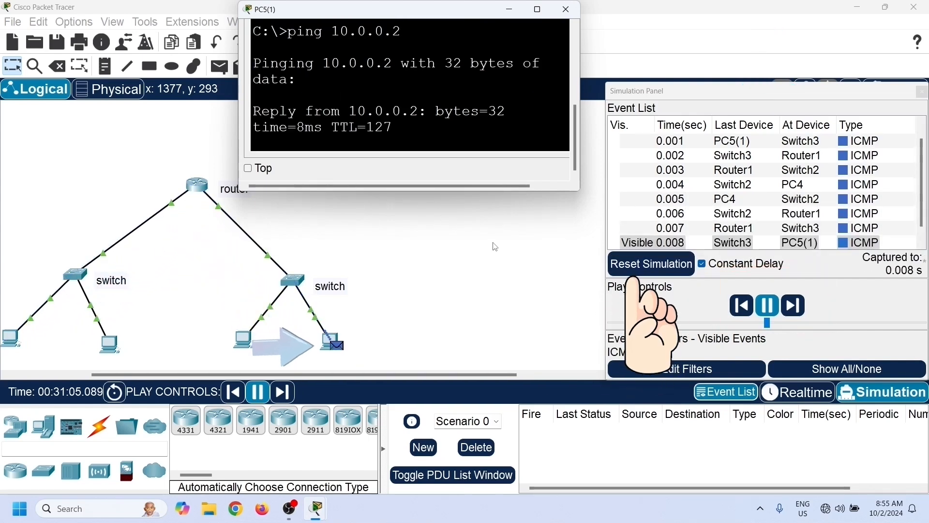
pyautogui.click(647, 272)
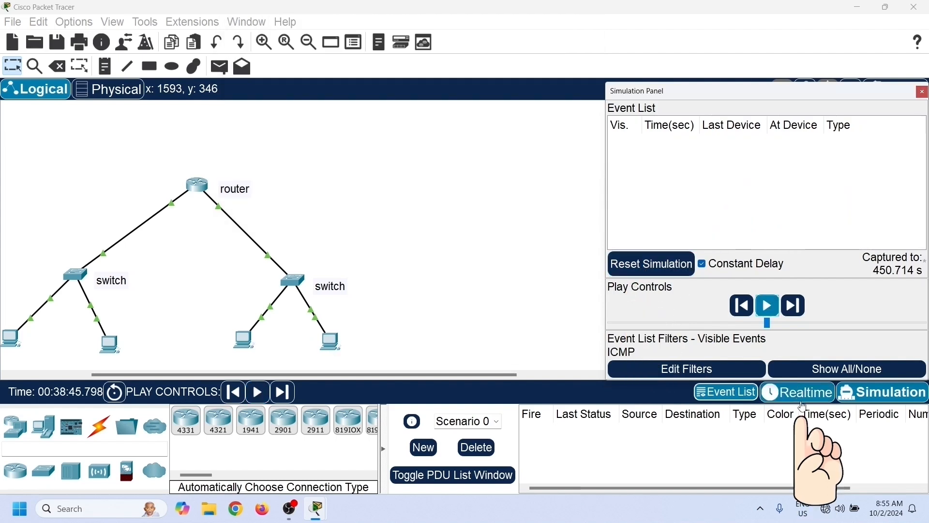
# - Switch the workspace back to Realtime mode
pyautogui.click(803, 400)
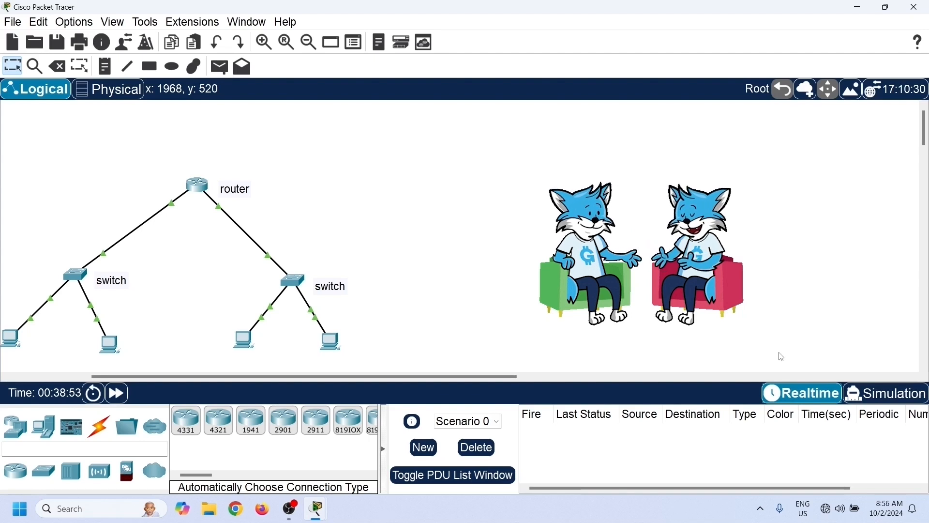
pyautogui.moveTo(336, 376); pyautogui.dragTo(253, 377)
# - Open Preferences and toggle the Show Device Model Labels option on and then off again
pyautogui.click(15, 23)
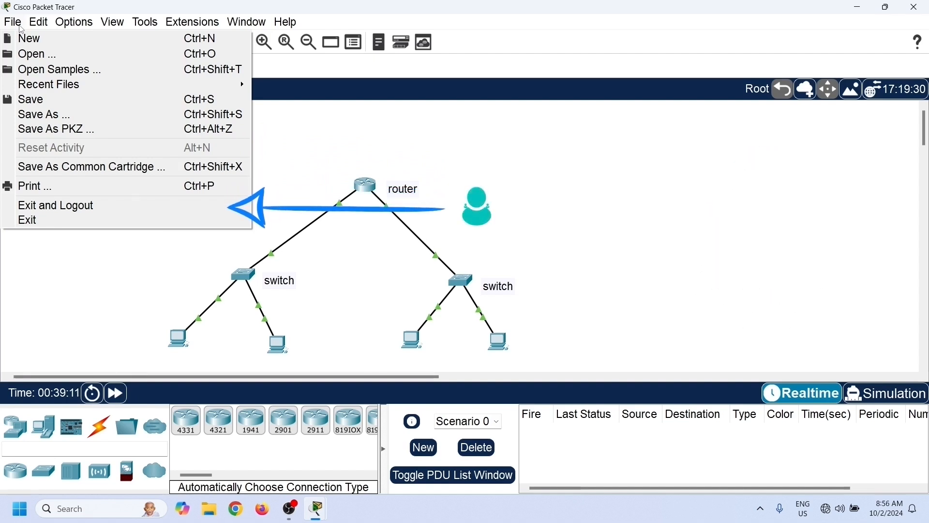
pyautogui.moveTo(26, 25)
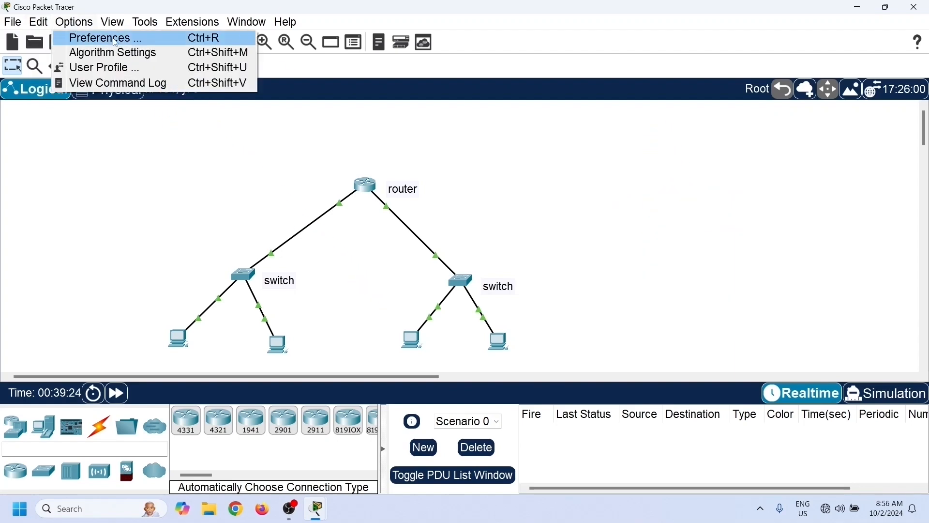
pyautogui.click(146, 38)
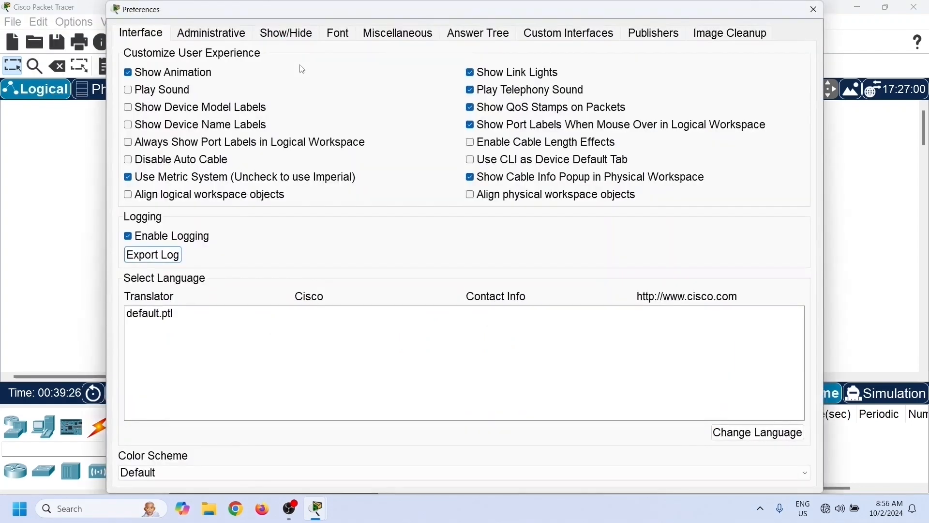
pyautogui.moveTo(215, 10)
pyautogui.mouseDown()
pyautogui.moveTo(273, 44)
pyautogui.moveTo(631, 63)
pyautogui.moveTo(563, 50)
pyautogui.mouseUp()
pyautogui.click(482, 148)
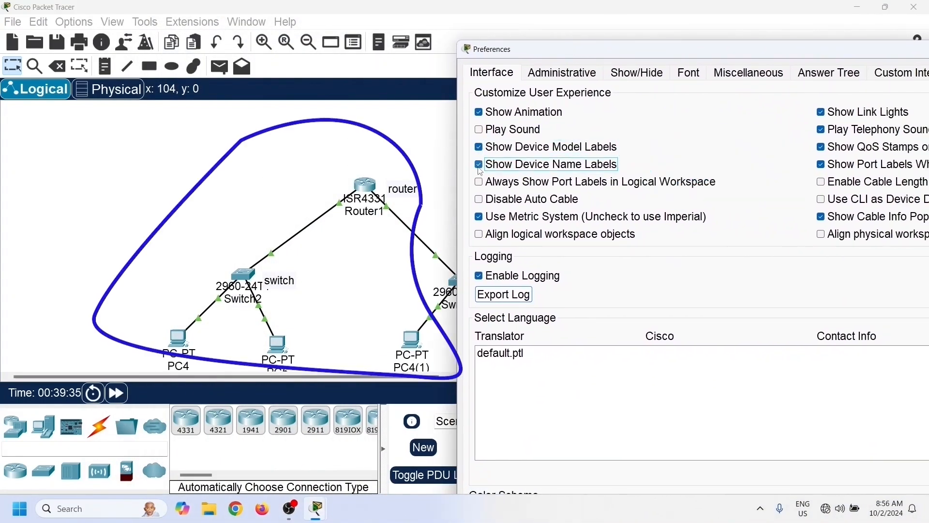
pyautogui.click(480, 148)
# - Set the application font size to 10 pt in the Font preferences and apply it
pyautogui.moveTo(591, 56); pyautogui.dragTo(318, 33)
pyautogui.click(412, 50)
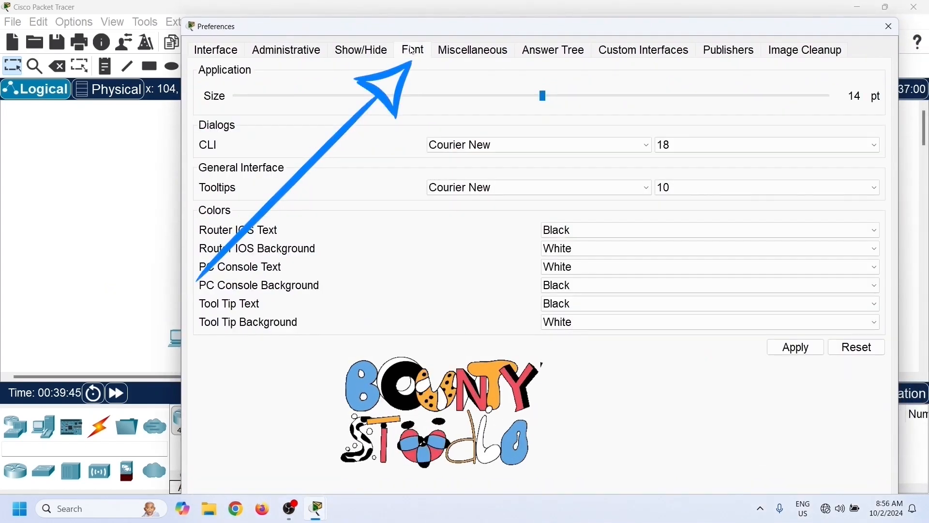
pyautogui.moveTo(543, 97); pyautogui.dragTo(343, 120)
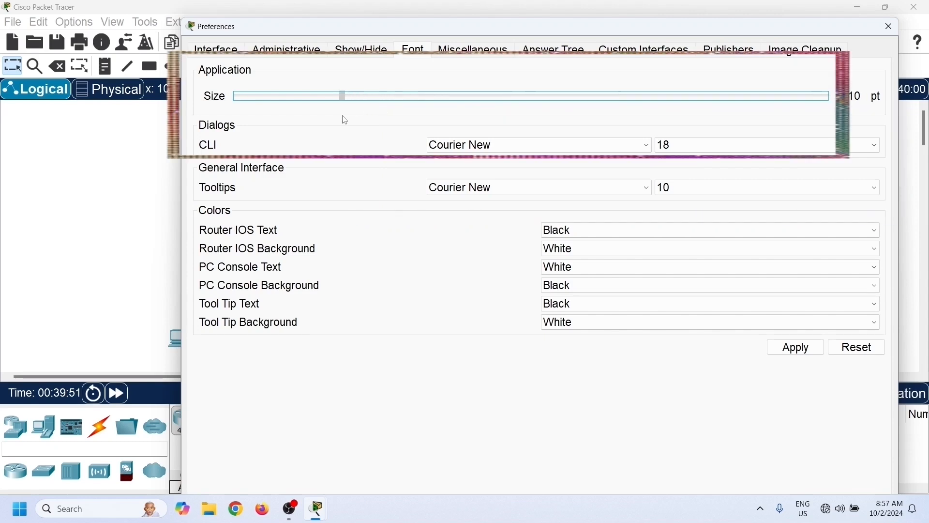
pyautogui.click(794, 348)
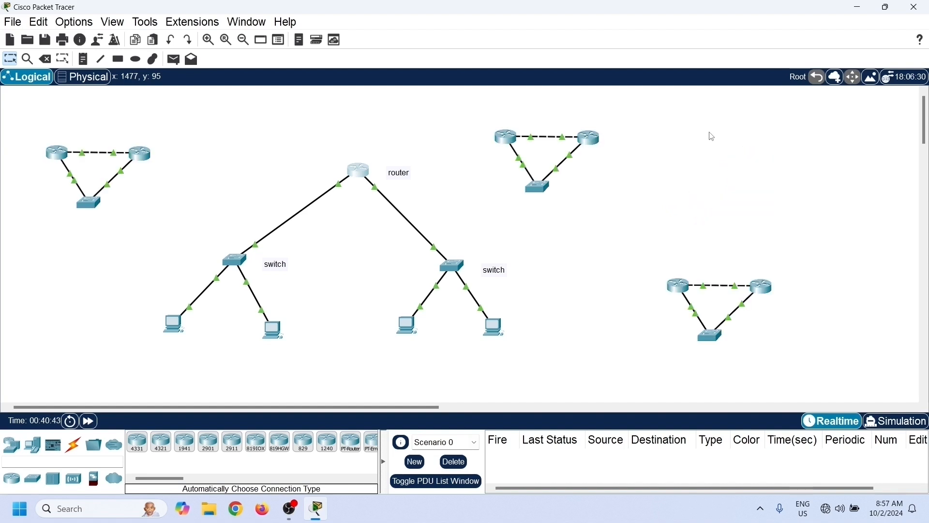
# - Close Packet Tracer
pyautogui.click(915, 7)
pyautogui.click(504, 269)
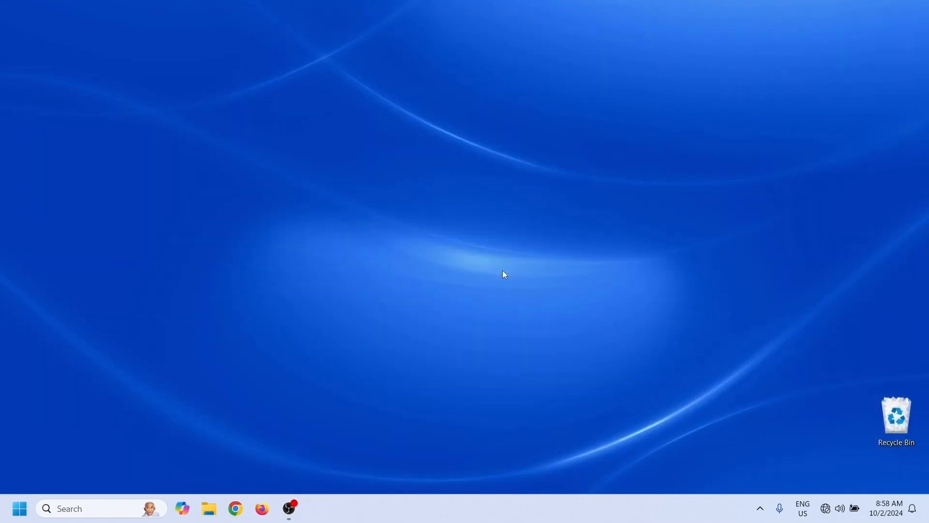